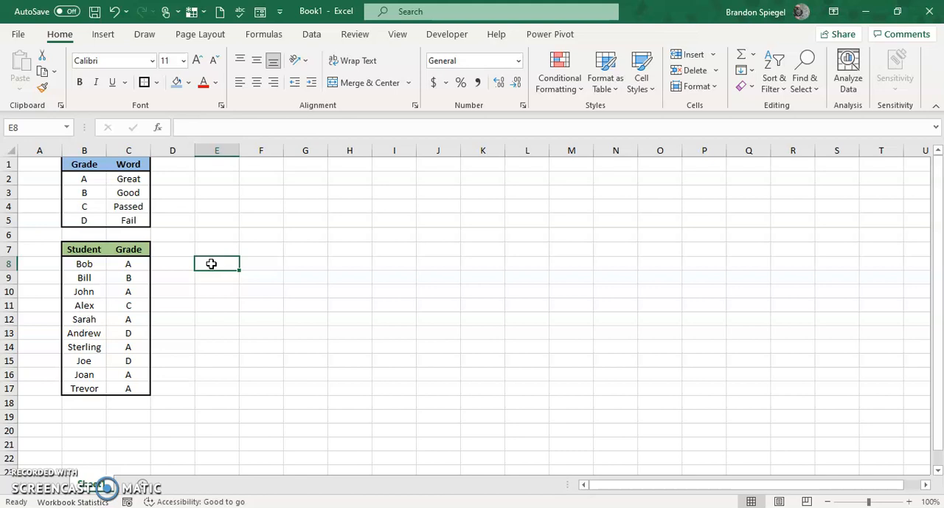
# Examine the student grade table in B7:C17 and the grade-to-word lookup table in B1:C5
pyautogui.hotkey('ctrl', 'Left')
pyautogui.hotkey('ctrl', 'Left')
pyautogui.hotkey('ctrl', 'shift', 'Right')
pyautogui.hotkey('ctrl', 'shift', 'Down')
pyautogui.press('Up')
pyautogui.press('Up')
pyautogui.press('Up')
pyautogui.press('Up')
pyautogui.press('Up')
pyautogui.press('Up')
pyautogui.hotkey('ctrl', 'shift', 'Right')
pyautogui.hotkey('ctrl', 'shift', 'Down')
pyautogui.press('Down')
pyautogui.press('Down')
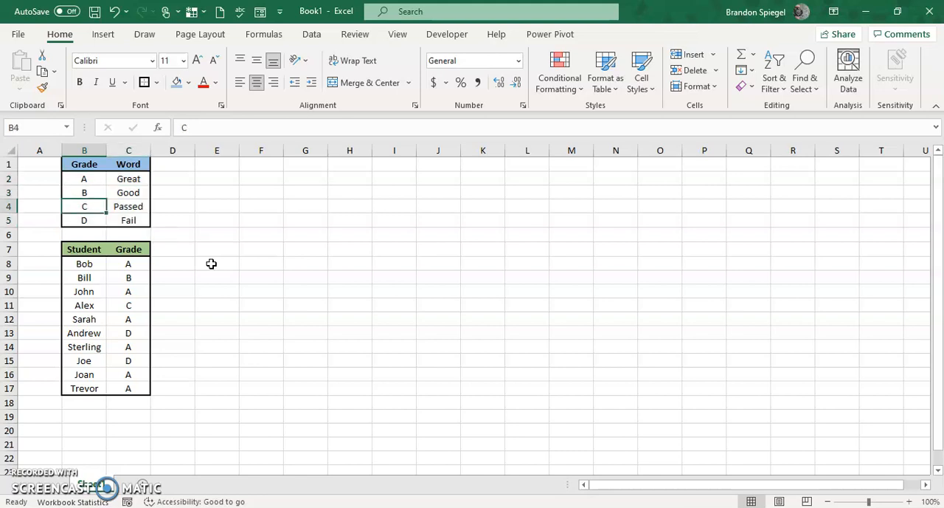
# Start an IFS formula in E8 that refers to the first student's grade in C8
pyautogui.press('Right')
pyautogui.press('Right')
pyautogui.press('Down')
pyautogui.press('Down')
pyautogui.press('Down')
pyautogui.press('Right')
pyautogui.press('Down')
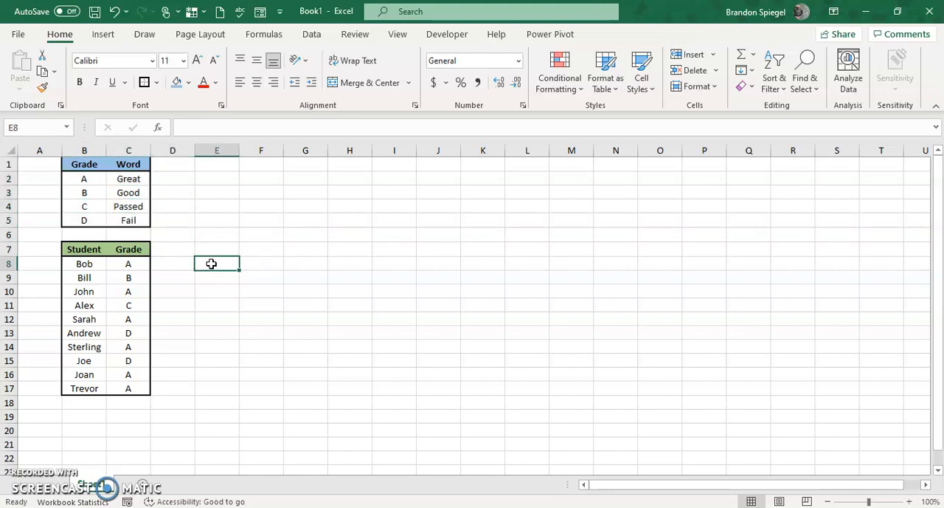
pyautogui.write('=ifs')
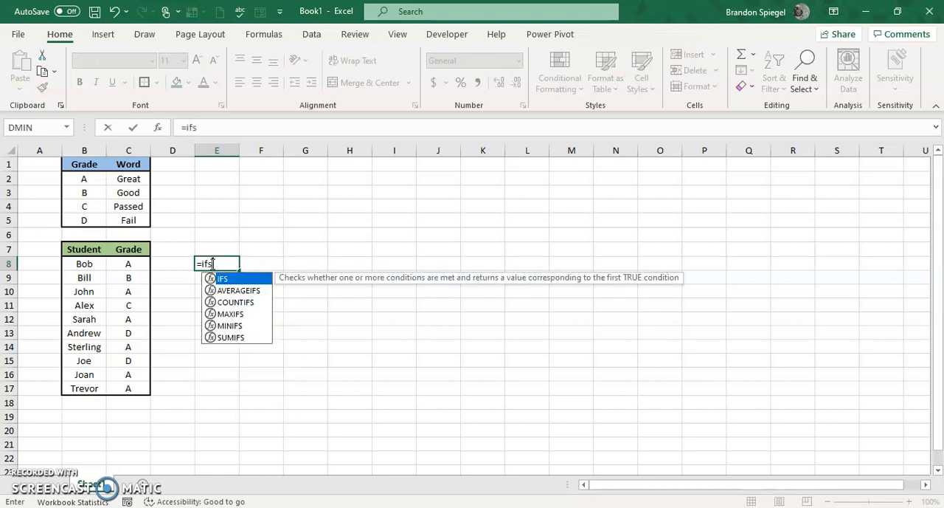
pyautogui.write('(')
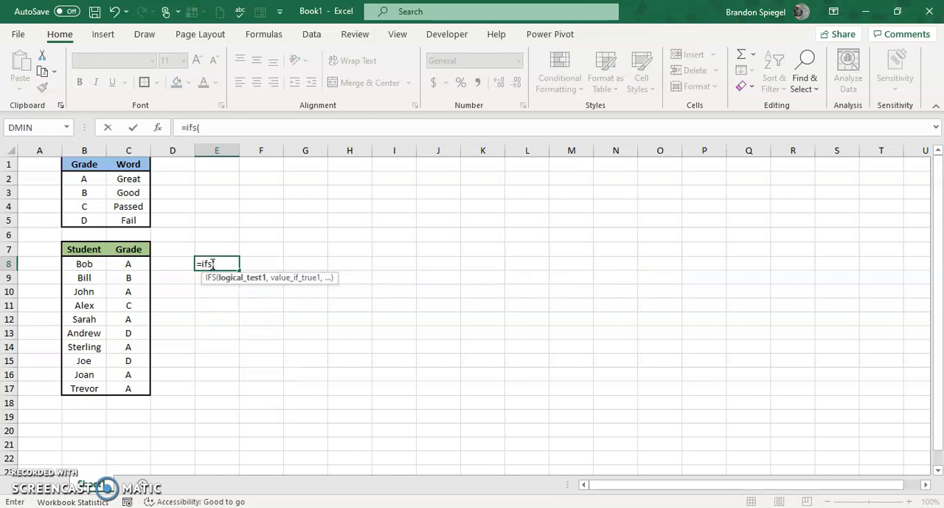
pyautogui.click(85, 264)
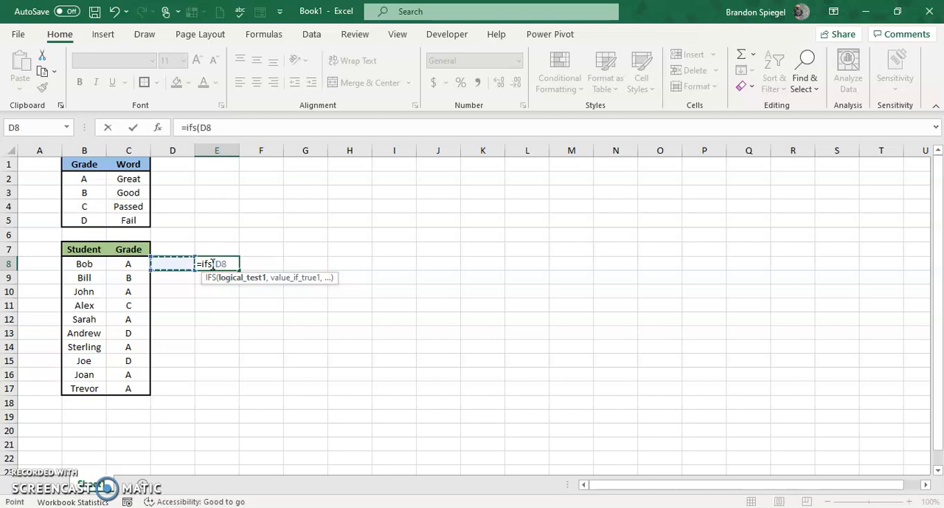
pyautogui.press('Right')
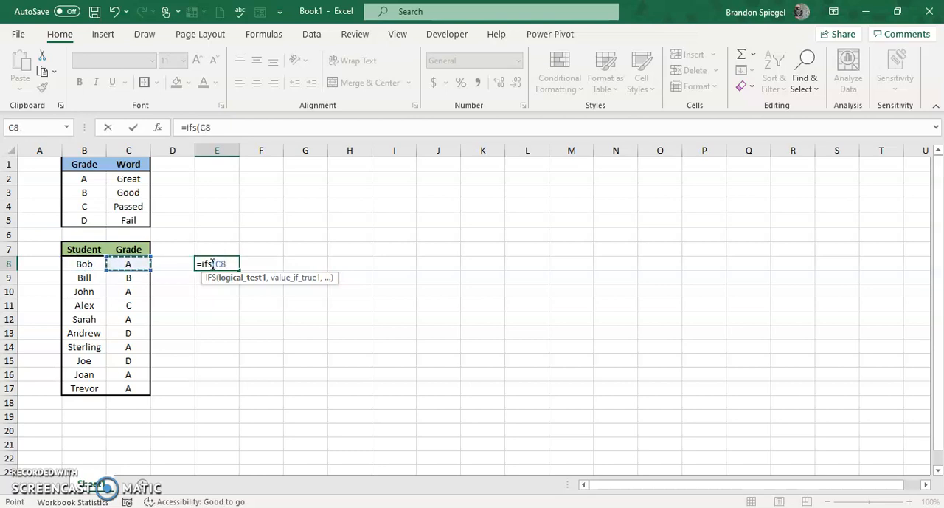
# Complete the first logical test of the IFS formula as C8=B2
pyautogui.write('=')
pyautogui.press('Up')
pyautogui.press('Up')
pyautogui.press('Up')
pyautogui.press('Up')
pyautogui.press('Left')
pyautogui.press('Up')
pyautogui.press('Left')
pyautogui.press('Up')
pyautogui.press('Left')
pyautogui.write(',')
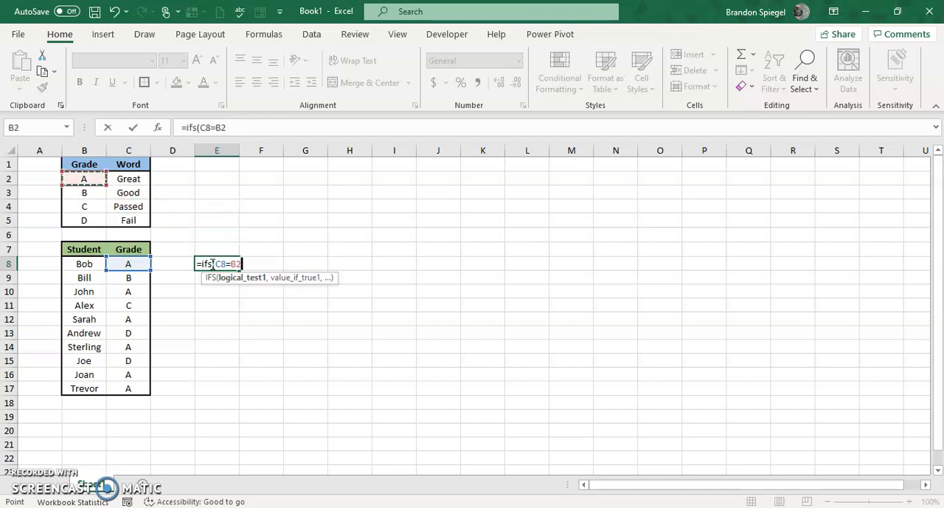
# Set C2 as the value the IFS formula returns when the first test is true
pyautogui.press('Up')
pyautogui.press('Up')
pyautogui.press('Up')
pyautogui.press('Up')
pyautogui.press('Left')
pyautogui.press('Up')
pyautogui.press('Up')
pyautogui.press('Left')
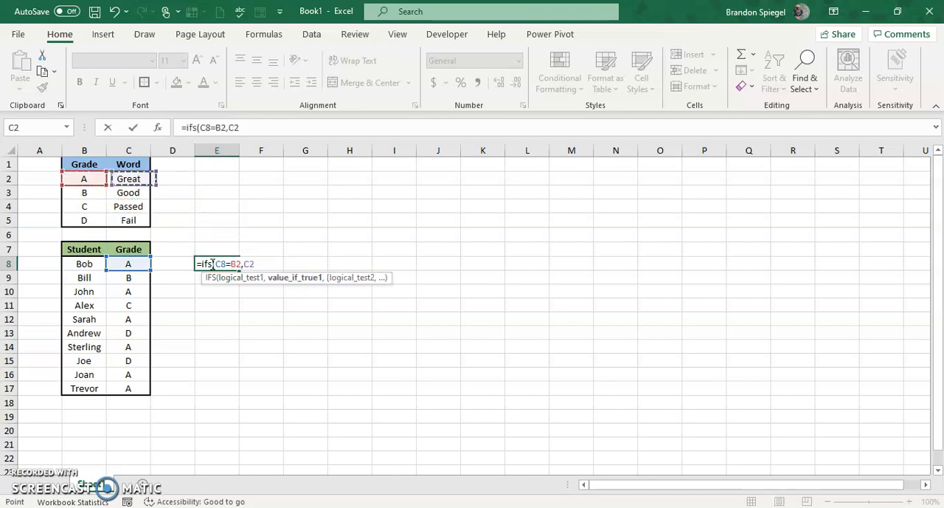
pyautogui.write(',')
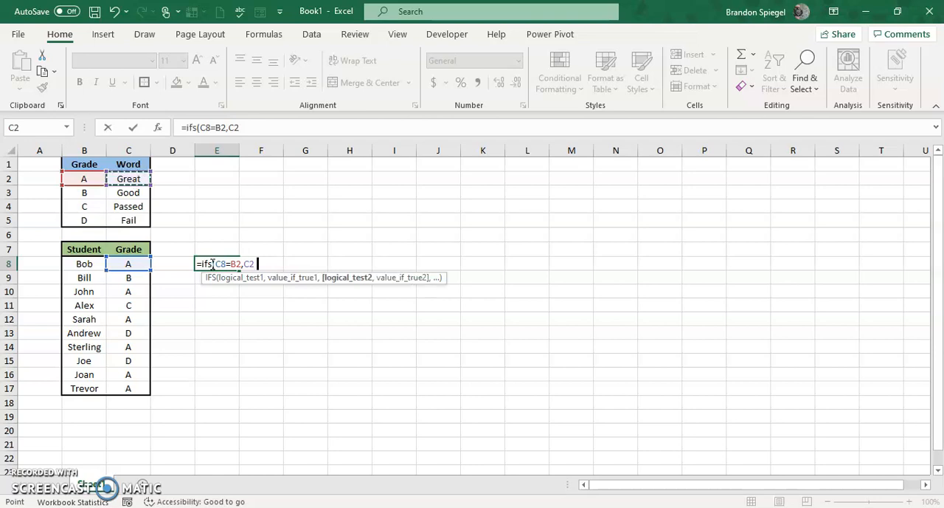
# Add C8=B3 as the second logical test of the IFS formula
pyautogui.press('Left')
pyautogui.press('Left')
pyautogui.write('=')
pyautogui.press('Up')
pyautogui.press('Up')
pyautogui.press('Up')
pyautogui.press('Up')
pyautogui.press('Up')
pyautogui.press('Up')
pyautogui.press('Left')
pyautogui.press('Left')
pyautogui.press('Left')
pyautogui.press('Down')
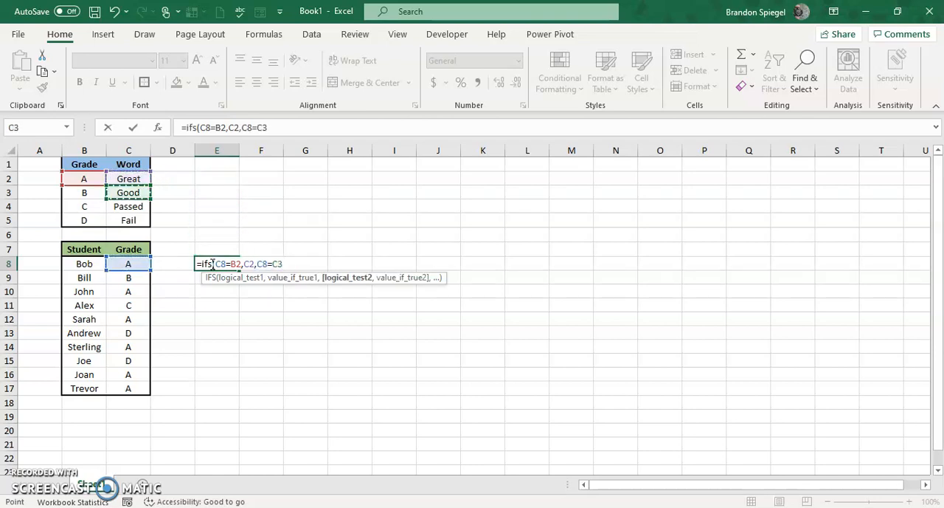
# Set C3 as the value returned for the second test of the IFS formula
pyautogui.write(',')
pyautogui.press('Up')
pyautogui.press('Up')
pyautogui.press('Up')
pyautogui.press('Up')
pyautogui.press('Up')
pyautogui.press('Left')
# Add C8=B4 as the third logical test of the IFS formula
pyautogui.press('Left')
pyautogui.write(',C8=')
pyautogui.press('Up')
pyautogui.press('Up')
pyautogui.press('Up')
pyautogui.press('Left')
# Set C4 as the value returned for the third test of the IFS formula
pyautogui.press('Up')
pyautogui.press('Left')
pyautogui.press('Left')
pyautogui.write(',')
pyautogui.press('Up')
pyautogui.press('Up')
pyautogui.press('Up')
pyautogui.press('Up')
pyautogui.press('Left')
pyautogui.press('Left')
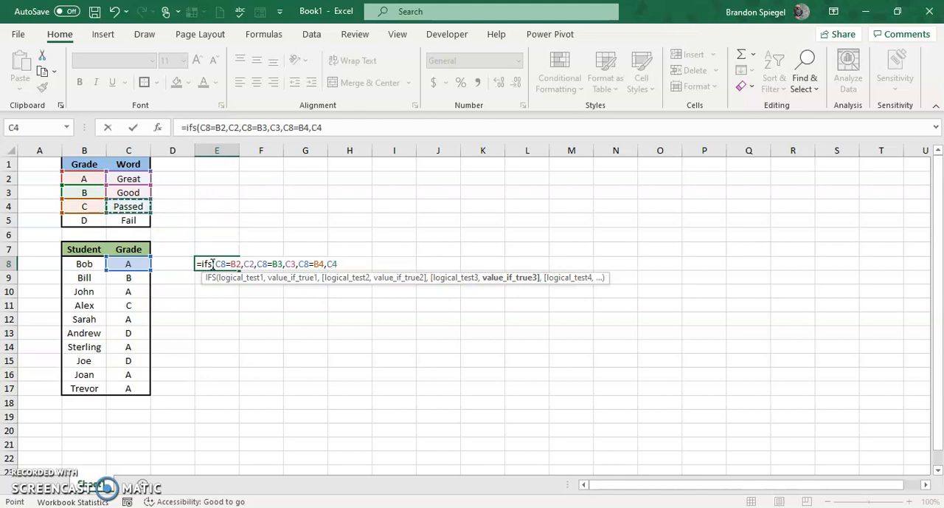
pyautogui.write(',')
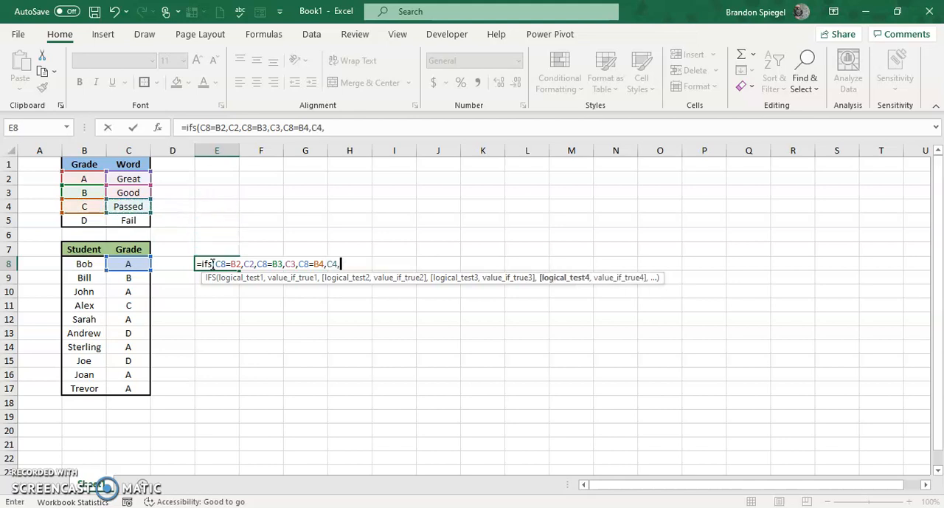
# Add C8=B5 as the fourth logical test of the IFS formula
pyautogui.press('Left')
pyautogui.press('Left')
pyautogui.write('=')
pyautogui.press('Up')
# Set C5 as the value returned for the fourth test, then close and enter the IFS formula in E8
pyautogui.press('Up')
pyautogui.press('Up')
pyautogui.press('Left')
pyautogui.press('Left')
pyautogui.press('Left')
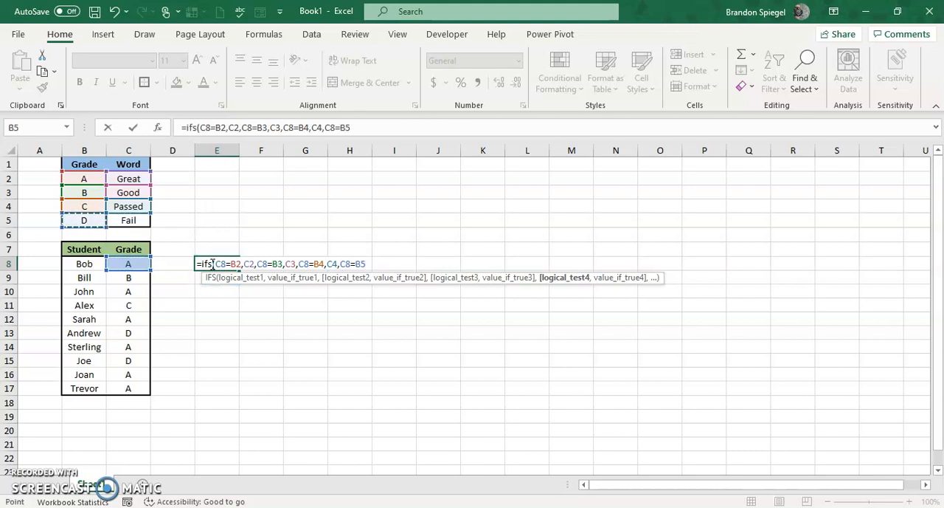
pyautogui.write(',')
pyautogui.press('Left')
pyautogui.press('Up')
pyautogui.press('Up')
pyautogui.press('Up')
pyautogui.press('Left')
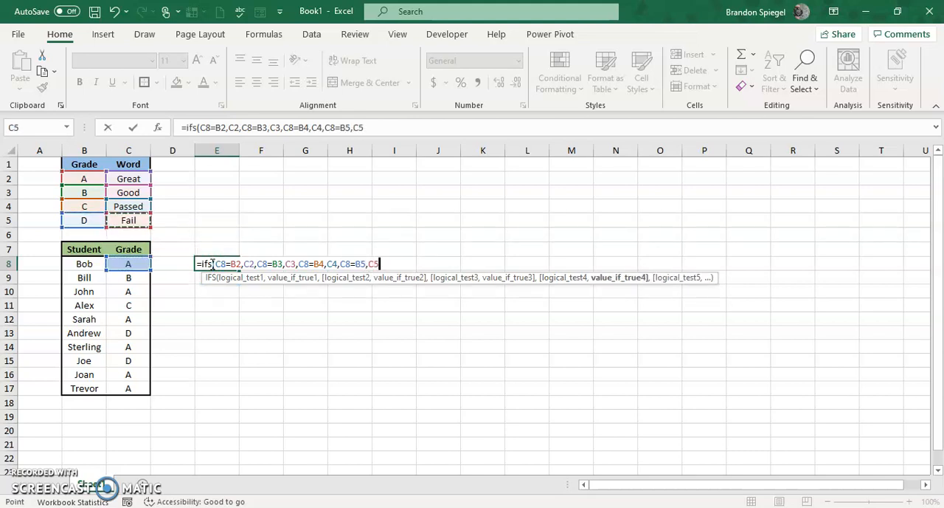
pyautogui.write(')')
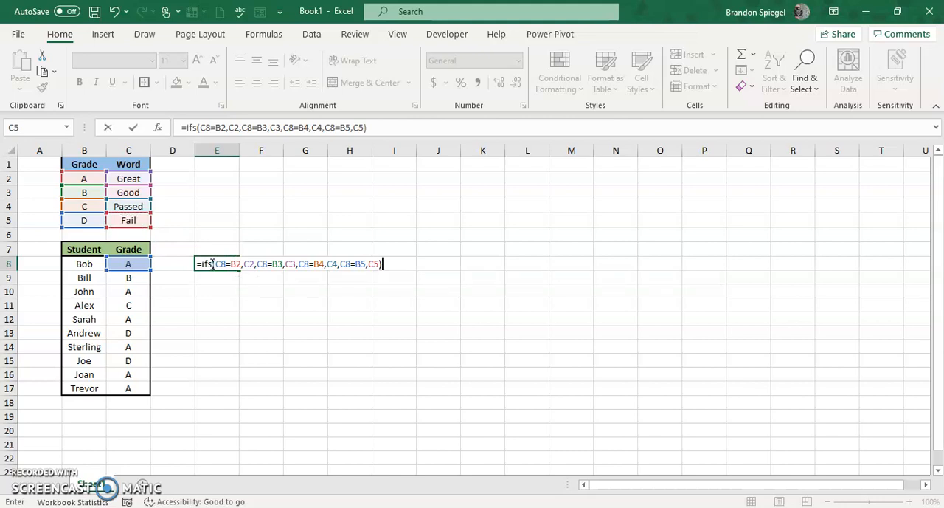
pyautogui.press('Return')
pyautogui.click(212, 264)
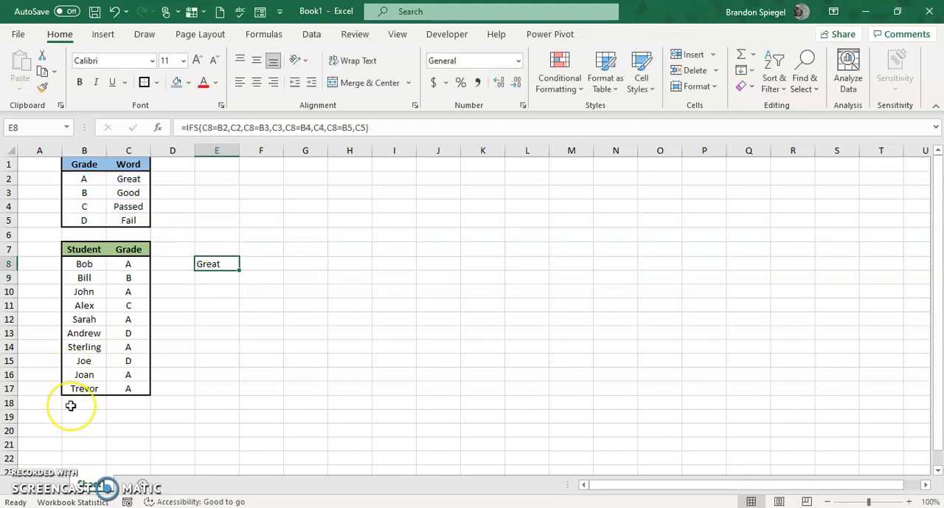
# Edit the formula in E8 and make its C5 and B5 references absolute, as $C$5 and $B$5
pyautogui.press('F2')
pyautogui.press('Left')
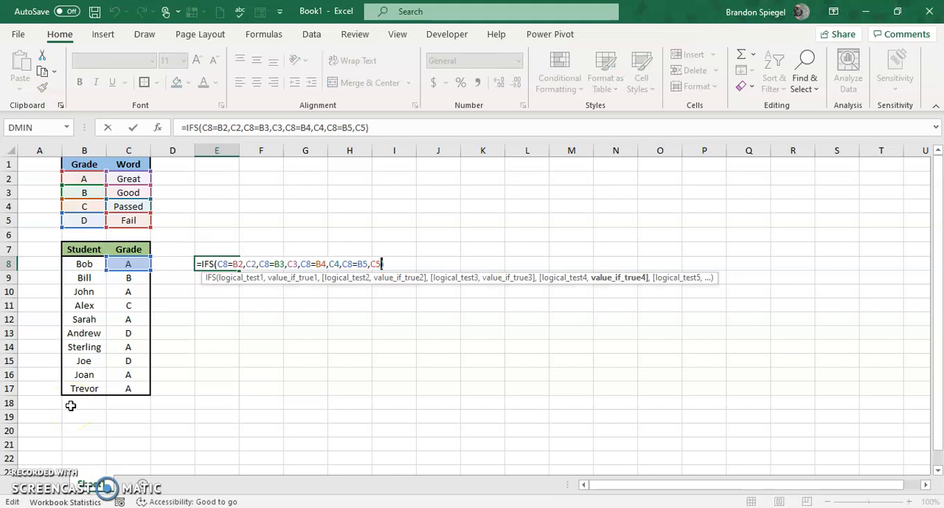
pyautogui.hotkey('shift', 'Left')
pyautogui.hotkey('shift', 'Left')
pyautogui.press('F4')
pyautogui.press('Left')
pyautogui.hotkey('shift', 'Left')
pyautogui.hotkey('shift', 'Left')
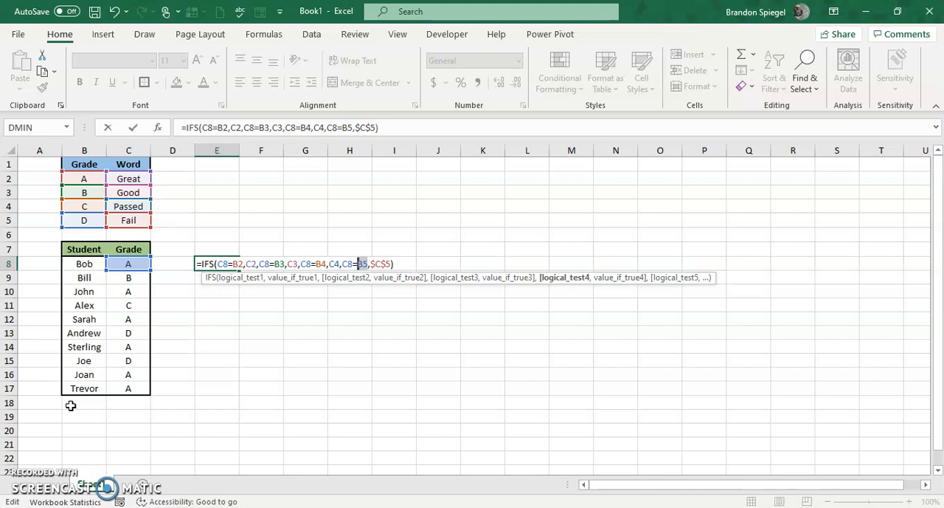
pyautogui.press('F4')
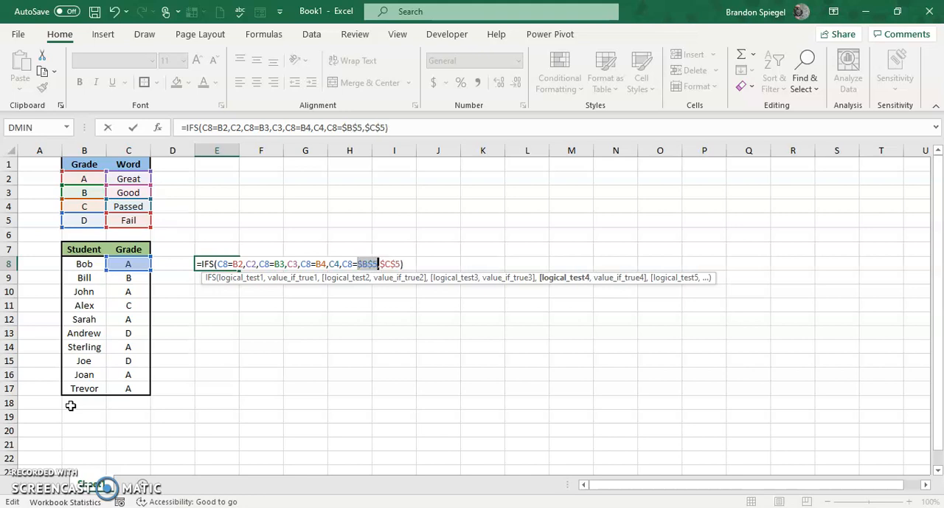
# Make the C4 and B4 references in the E8 formula absolute, as $C$4 and $B$4
pyautogui.press('Left')
pyautogui.press('Left')
pyautogui.press('Left')
pyautogui.press('Left')
pyautogui.press('Left')
pyautogui.hotkey('shift', 'Left')
pyautogui.hotkey('shift', 'Left')
pyautogui.press('F4')
pyautogui.press('Left')
pyautogui.press('Left')
pyautogui.hotkey('shift', 'Left')
pyautogui.hotkey('shift', 'Left')
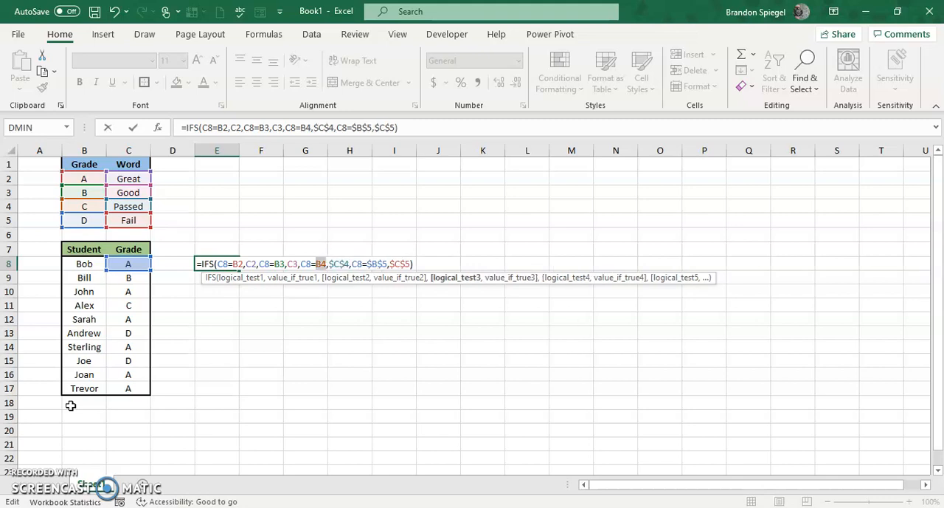
pyautogui.press('F4')
# Make the C3 and B3 references in the E8 formula absolute, as $C$3 and $B$3
pyautogui.press('Left')
pyautogui.press('Left')
pyautogui.press('Left')
pyautogui.press('Left')
pyautogui.press('Left')
pyautogui.press('Left')
pyautogui.press('Left')
pyautogui.press('Left')
pyautogui.hotkey('shift', 'Left')
pyautogui.hotkey('shift', 'Left')
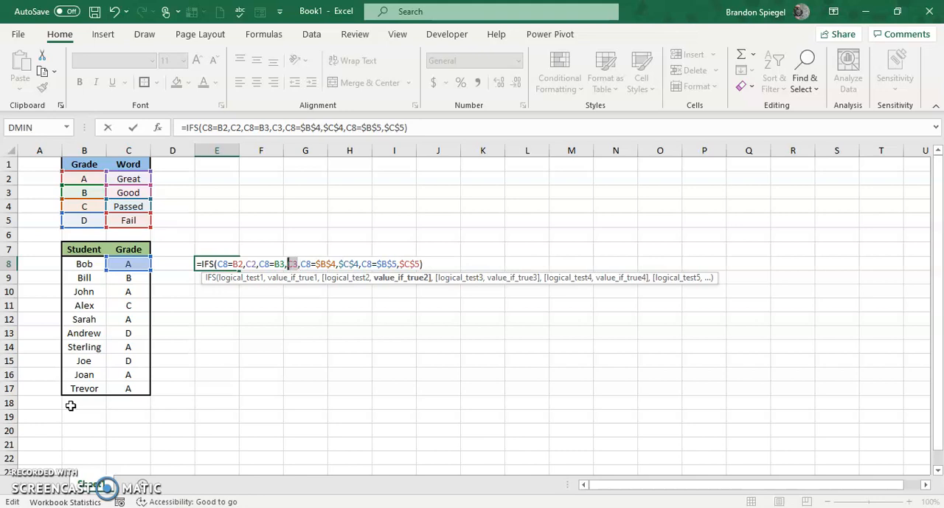
pyautogui.press('F4')
pyautogui.press('Left')
pyautogui.press('Left')
pyautogui.press('capslock')
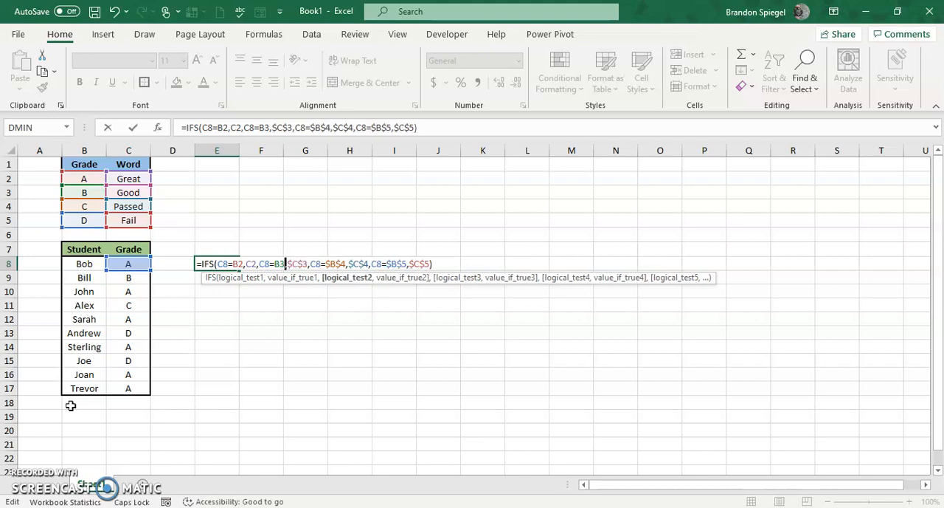
pyautogui.hotkey('shift', 'Left')
pyautogui.hotkey('shift', 'Left')
pyautogui.press('F4')
# Make the C2 and B2 references absolute, as $C$2 and $B$2, and enter the edited formula, keeping E8 selected
pyautogui.press('Left')
pyautogui.press('Left')
pyautogui.press('Left')
pyautogui.press('Left')
pyautogui.press('Left')
pyautogui.hotkey('shift', 'Left')
pyautogui.hotkey('shift', 'Left')
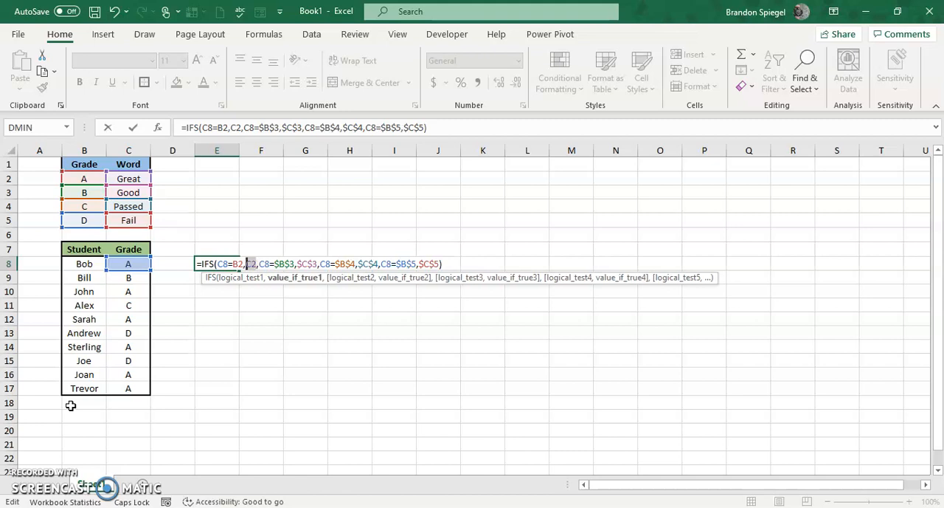
pyautogui.press('F4')
pyautogui.press('Left')
pyautogui.press('Left')
pyautogui.hotkey('shift', 'Left')
pyautogui.hotkey('shift', 'Left')
pyautogui.press('F4')
pyautogui.press('Right')
pyautogui.press('Right')
pyautogui.press('Right')
pyautogui.press('Right')
pyautogui.press('Right')
pyautogui.press('Right')
pyautogui.press('Right')
pyautogui.press('Right')
pyautogui.press('Right')
pyautogui.press('Right')
pyautogui.press('Right')
pyautogui.press('Right')
pyautogui.press('Right')
pyautogui.press('Right')
pyautogui.press('Right')
pyautogui.press('Right')
pyautogui.press('Right')
pyautogui.press('Right')
pyautogui.press('Right')
pyautogui.press('Right')
pyautogui.press('Right')
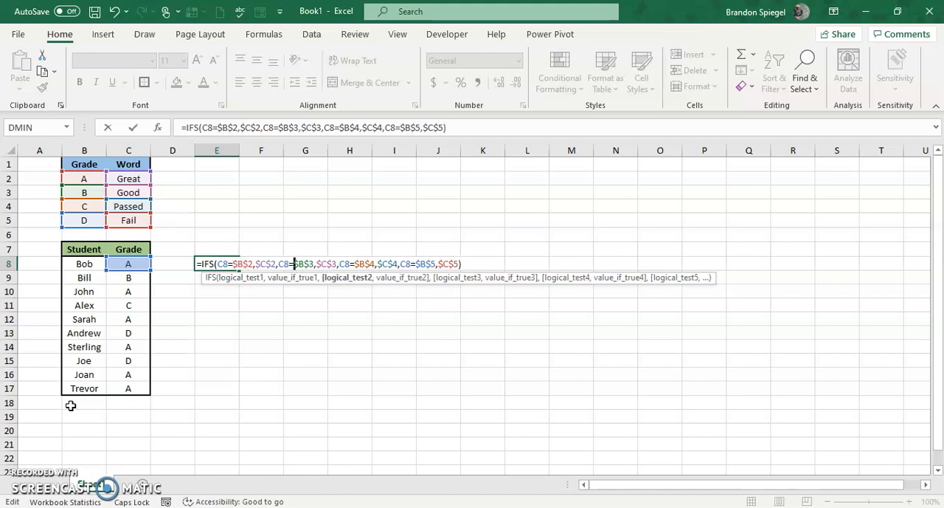
pyautogui.press('Right')
pyautogui.press('Right')
pyautogui.press('Right')
pyautogui.press('Right')
pyautogui.press('Right')
pyautogui.press('Right')
pyautogui.press('Right')
pyautogui.press('Right')
pyautogui.press('Right')
pyautogui.press('Right')
pyautogui.press('Right')
pyautogui.press('Right')
pyautogui.press('Right')
pyautogui.press('Right')
pyautogui.press('Right')
pyautogui.press('Right')
pyautogui.press('Right')
pyautogui.press('Right')
pyautogui.press('Right')
pyautogui.press('Right')
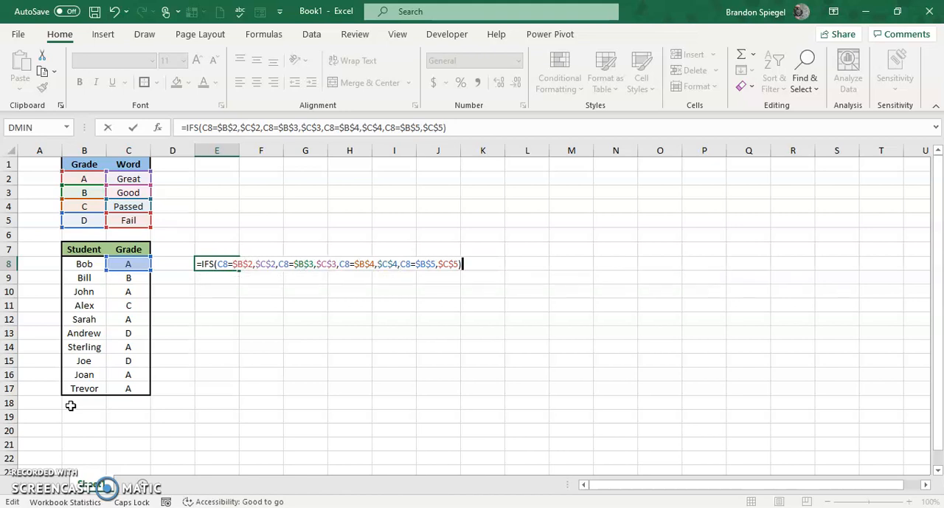
pyautogui.hotkey('ctrl', 'Return')
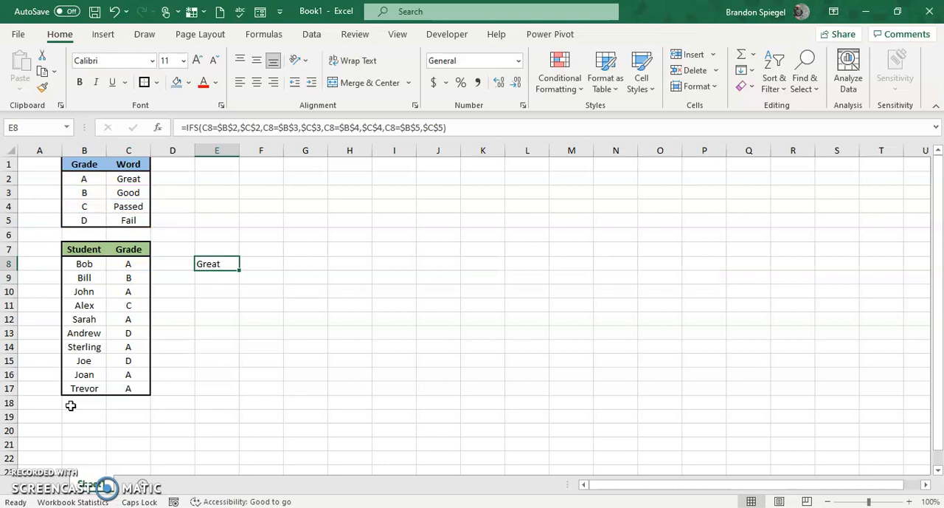
# Copy the IFS formula from E8 down through E17 for all the students
pyautogui.hotkey('ctrl', 'c')
pyautogui.hotkey('shift', 'Down')
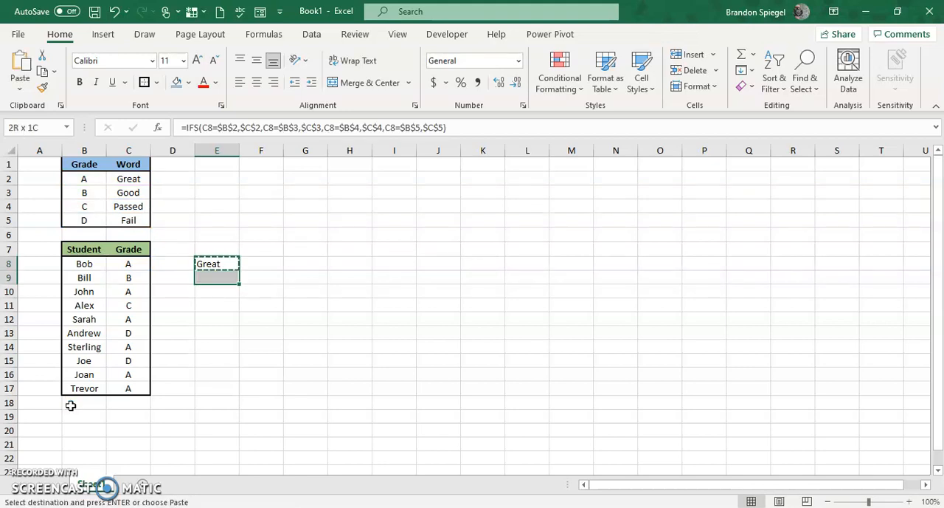
pyautogui.hotkey('shift', 'Down')
pyautogui.hotkey('shift', 'Down')
pyautogui.hotkey('shift', 'Down')
pyautogui.hotkey('shift', 'Down')
pyautogui.hotkey('shift', 'Down')
pyautogui.hotkey('shift', 'Down')
pyautogui.hotkey('shift', 'Down')
pyautogui.hotkey('shift', 'Down')
pyautogui.hotkey('ctrl', 'v')
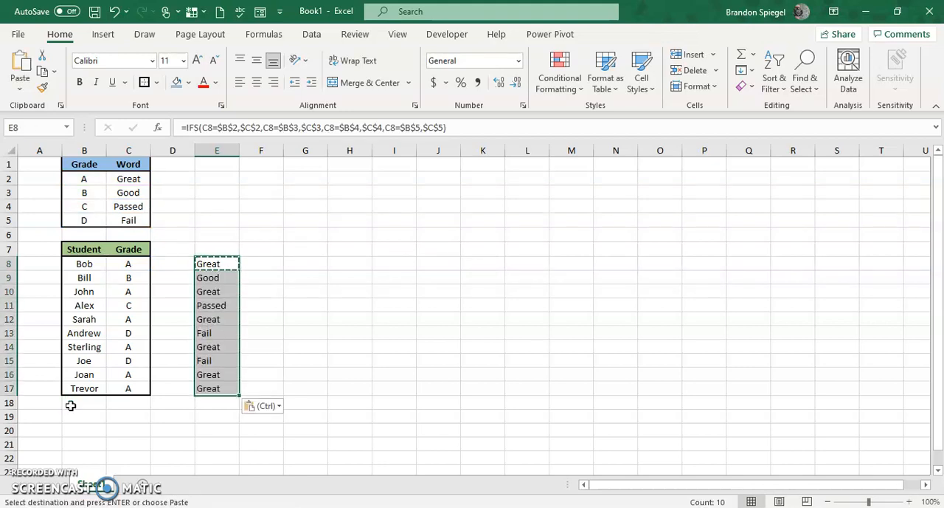
pyautogui.press('Up')
pyautogui.press('Escape')
pyautogui.press('Down')
pyautogui.press('Down')
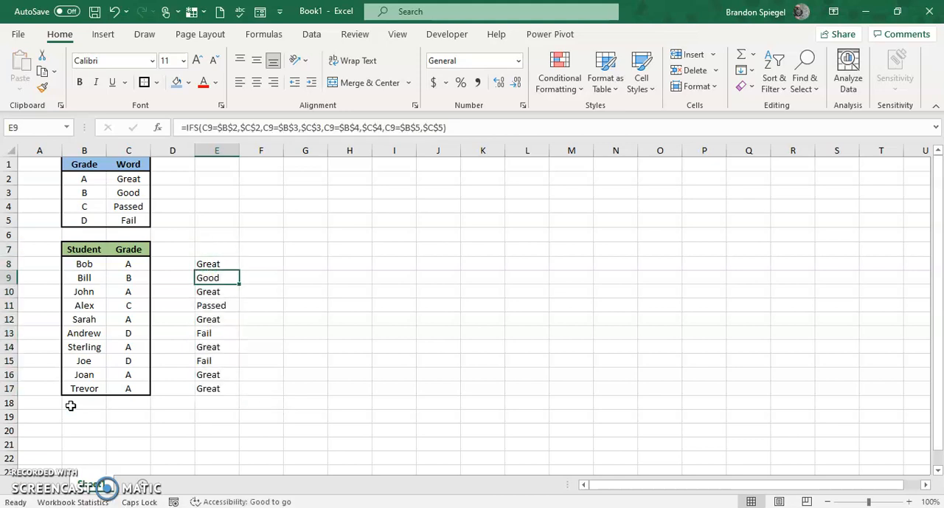
pyautogui.press('Down')
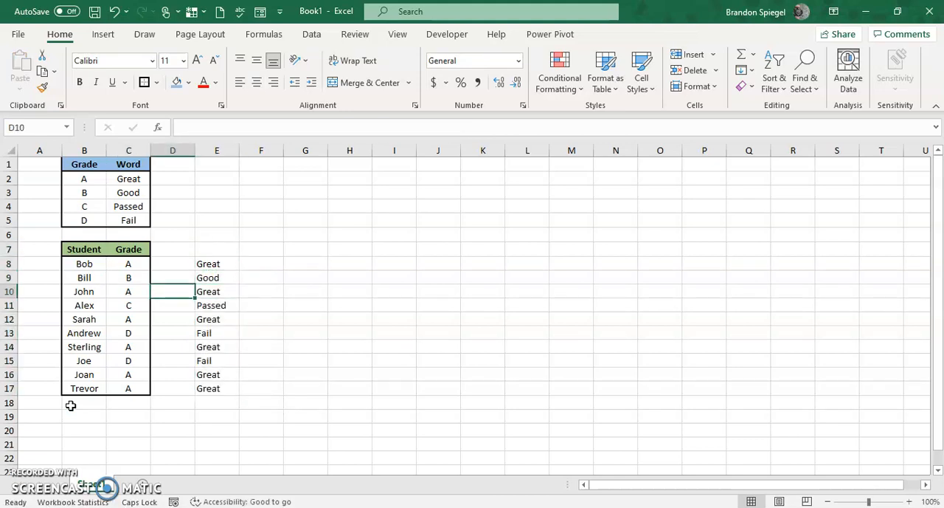
# Examine the copied words in column E and the IFS formula in E8
pyautogui.press('Down')
pyautogui.press('Left')
pyautogui.press('Down')
pyautogui.press('Down')
pyautogui.press('Left')
pyautogui.press('Right')
pyautogui.press('Right')
pyautogui.press('Up')
pyautogui.press('Up')
pyautogui.press('Up')
pyautogui.press('Up')
pyautogui.press('Up')
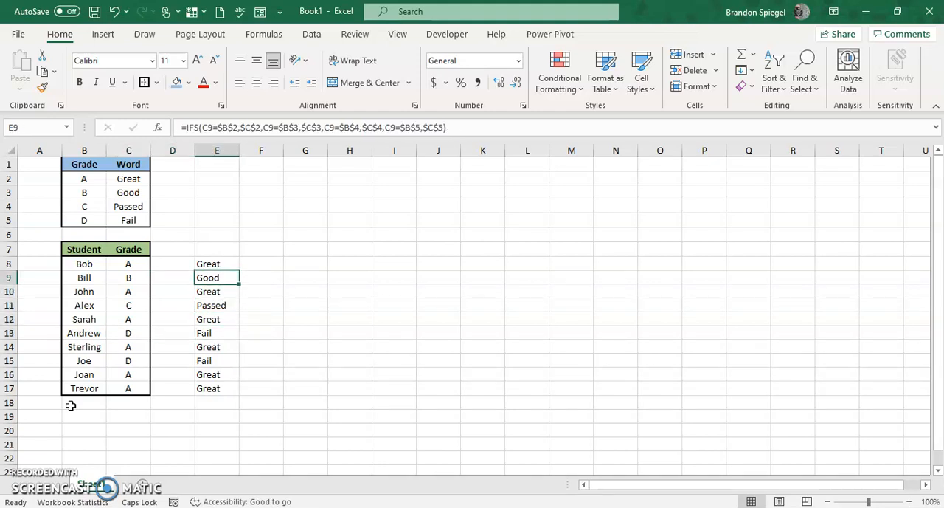
pyautogui.press('F2')
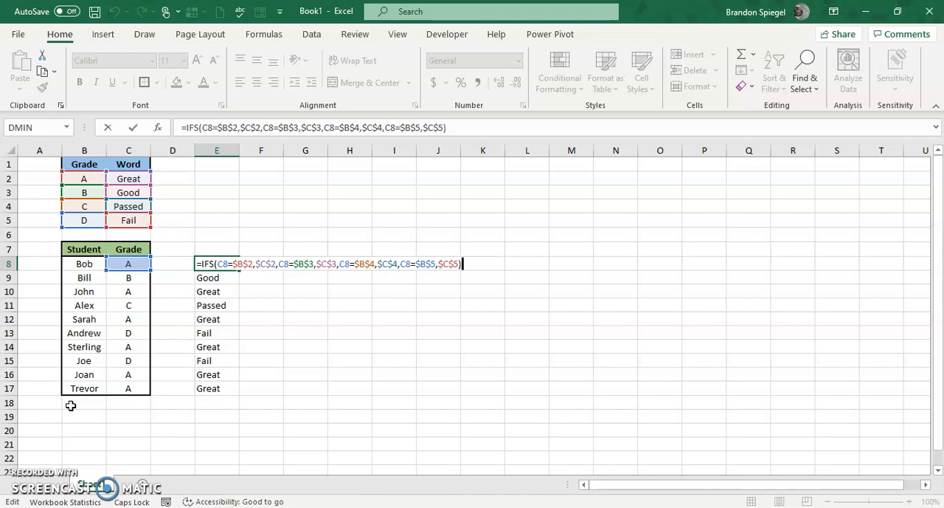
pyautogui.press('Tab')
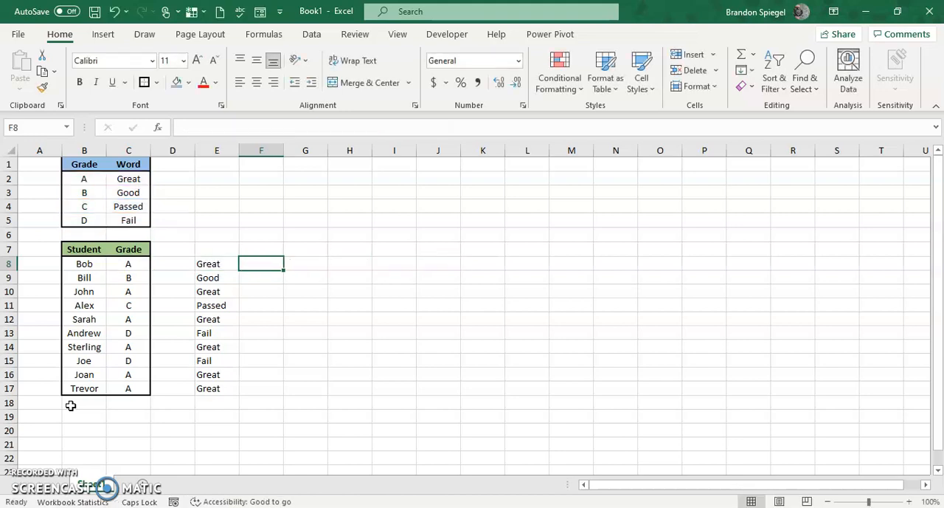
# Begin an IF formula in F8 with the student's grade cell C8 as the value to test
pyautogui.write('=if(')
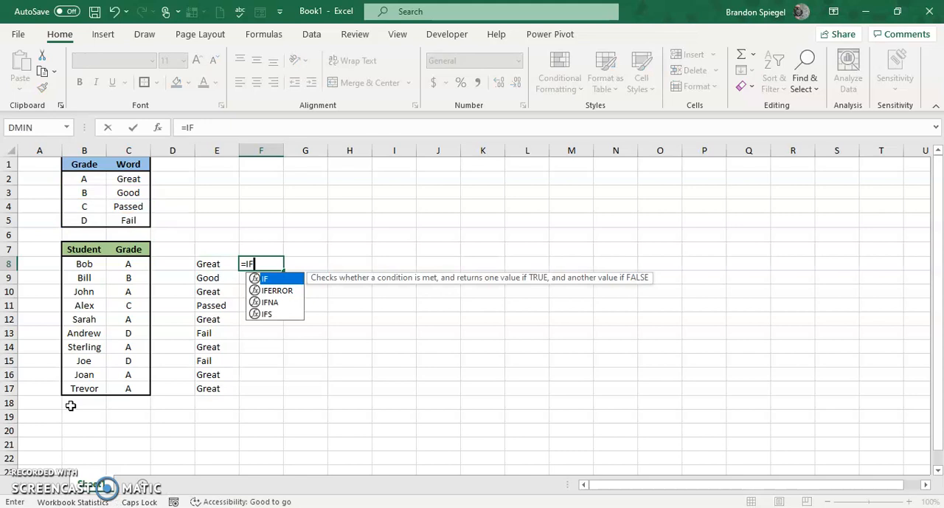
pyautogui.press('Up')
pyautogui.press('Up')
pyautogui.press('Up')
pyautogui.press('Up')
pyautogui.press('Left')
pyautogui.press('Left')
# Complete the first logical test in F8 by comparing C8 with grade cell B2
pyautogui.press('Left')
pyautogui.press('Left')
pyautogui.press('Up')
pyautogui.press('Up')
pyautogui.press('Down')
pyautogui.press('Down')
pyautogui.press('Down')
pyautogui.press('Down')
pyautogui.press('Down')
pyautogui.press('Right')
# Use C2 as the value returned when the C8=B2 test is true
pyautogui.press('Down')
pyautogui.press('Down')
pyautogui.press('Up')
pyautogui.write('=')
pyautogui.press('Up')
pyautogui.press('Up')
pyautogui.press('Up')
pyautogui.press('Left')
pyautogui.press('Up')
pyautogui.press('Left')
pyautogui.press('Up')
pyautogui.press('Left')
pyautogui.press('Up')
pyautogui.press('Left')
pyautogui.write(',')
pyautogui.press('Down')
pyautogui.press('Left')
pyautogui.press('Up')
pyautogui.press('Left')
pyautogui.press('Left')
pyautogui.press('Up')
pyautogui.press('Up')
pyautogui.press('Up')
pyautogui.press('Up')
pyautogui.press('Up')
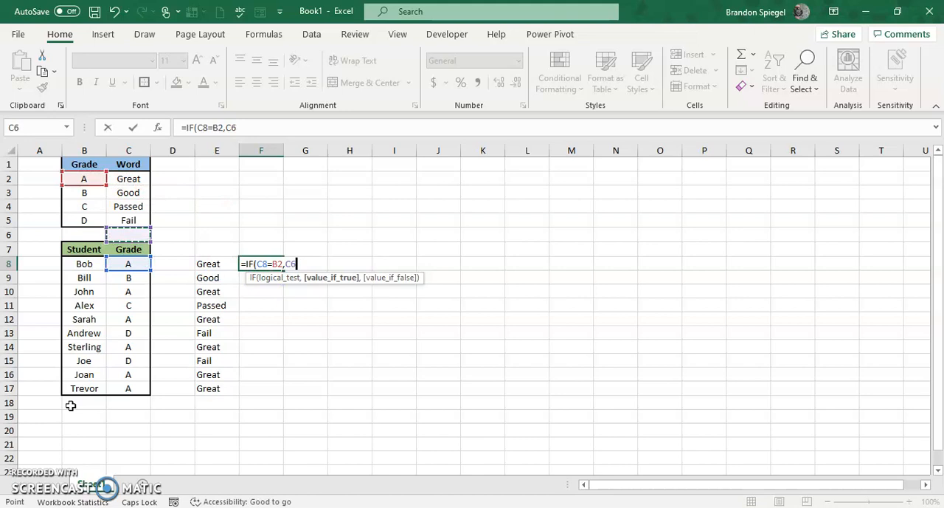
# Nest a second IF as the value if false, testing whether C8 equals B3
pyautogui.press('Up')
pyautogui.write(',')
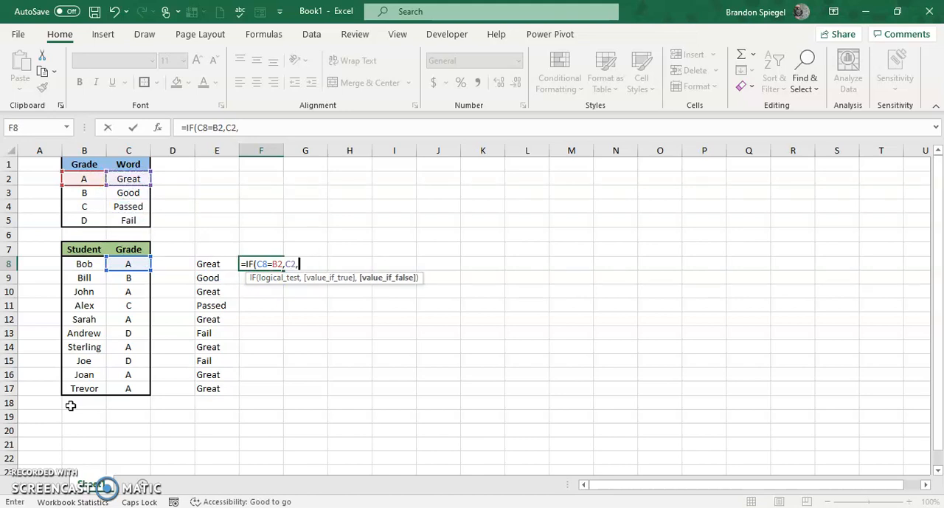
pyautogui.write('IF(')
pyautogui.press('Left')
pyautogui.press('Left')
pyautogui.press('Left')
pyautogui.write('=')
pyautogui.press('Up')
pyautogui.press('Up')
pyautogui.press('Up')
pyautogui.press('Up')
pyautogui.press('Up')
pyautogui.press('Left')
pyautogui.press('Left')
pyautogui.press('Left')
pyautogui.press('Left')
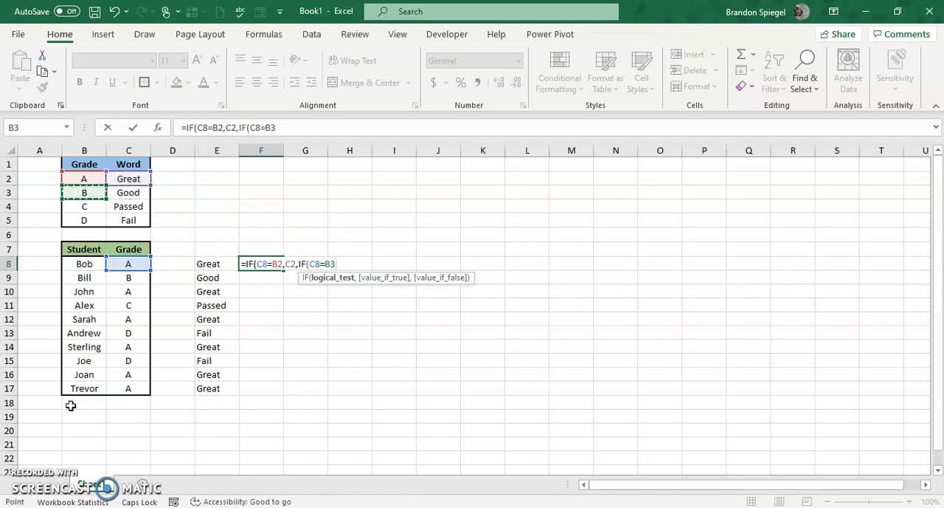
# Return C3 when the second IF is true and continue to its value-if-false argument
pyautogui.write(',')
pyautogui.press('Up')
pyautogui.press('Up')
pyautogui.press('Up')
pyautogui.press('Up')
pyautogui.press('Left')
pyautogui.press('Left')
pyautogui.press('Up')
pyautogui.press('Left')
pyautogui.write(',')
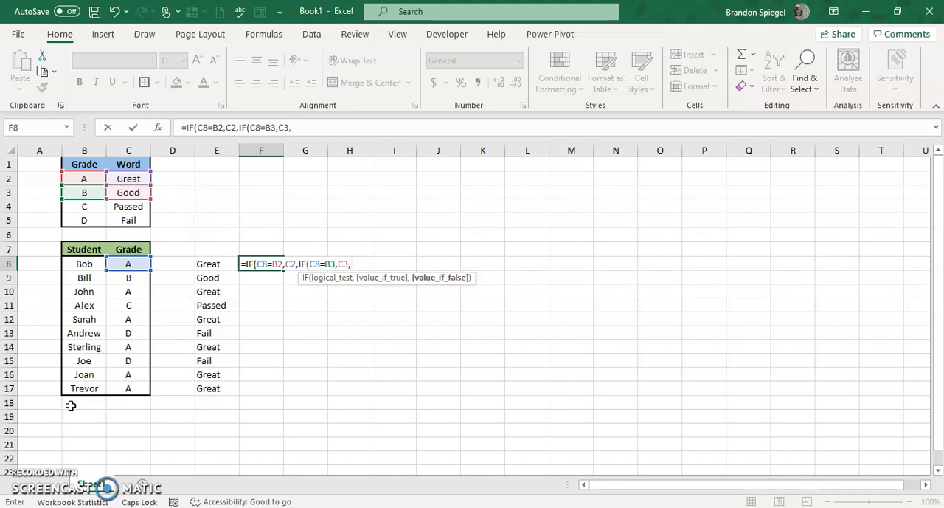
pyautogui.write('IF(')
# Nest a third IF in the F8 formula, testing whether C8 equals B4
pyautogui.press('Left')
pyautogui.press('Left')
pyautogui.press('Left')
pyautogui.write('=')
pyautogui.press('Up')
pyautogui.press('Up')
pyautogui.press('Up')
pyautogui.press('Up')
pyautogui.press('Left')
pyautogui.press('Left')
# Use C4 as the value returned when the third IF test is true
pyautogui.press('Left')
pyautogui.press('Left')
pyautogui.write(',')
pyautogui.press('Up')
pyautogui.press('Up')
pyautogui.press('Up')
# Nest a fourth IF as the third IF's value if false, testing whether C8 equals B5
pyautogui.press('Up')
pyautogui.press('Left')
pyautogui.press('Left')
pyautogui.press('Left')
pyautogui.write(',IF(')
pyautogui.press('Left')
pyautogui.press('Left')
pyautogui.press('Left')
pyautogui.press('Up')
# Return C5 when the fourth IF is true, leave its false value empty, close all four IFs and enter the formula
pyautogui.press('Up')
pyautogui.press('Up')
pyautogui.press('Down')
pyautogui.press('Down')
pyautogui.press('Down')
pyautogui.write('=')
pyautogui.press('Up')
pyautogui.press('Up')
pyautogui.press('Up')
pyautogui.press('Left')
pyautogui.press('Left')
pyautogui.press('Left')
pyautogui.press('Left')
pyautogui.write(',')
pyautogui.press('Up')
pyautogui.press('Up')
pyautogui.press('Up')
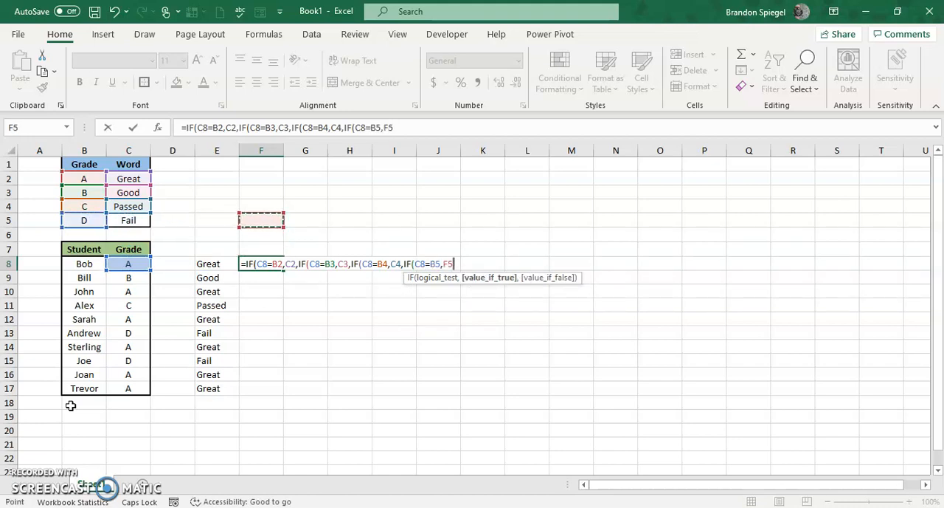
pyautogui.press('Left')
pyautogui.press('Left')
pyautogui.press('Left')
pyautogui.write(',')
pyautogui.write(')')
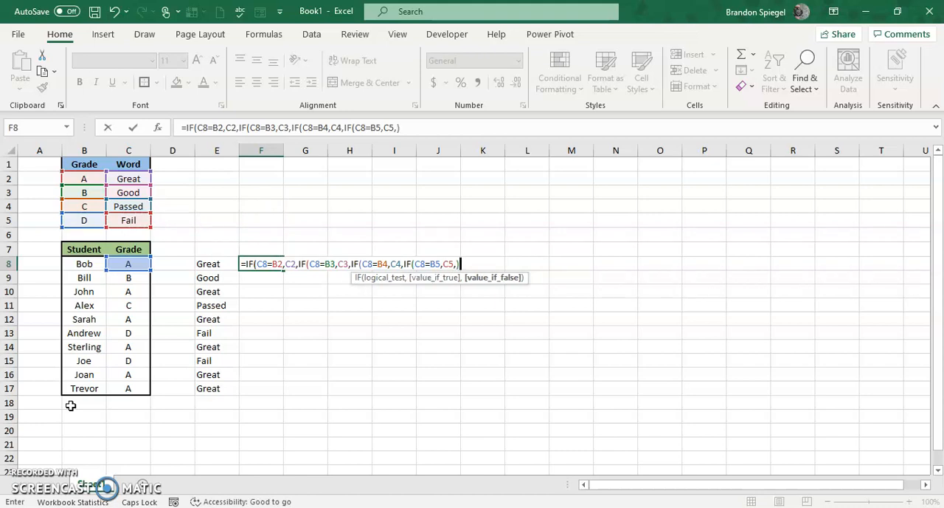
pyautogui.write(')))')
pyautogui.hotkey('ctrl', 'Return')
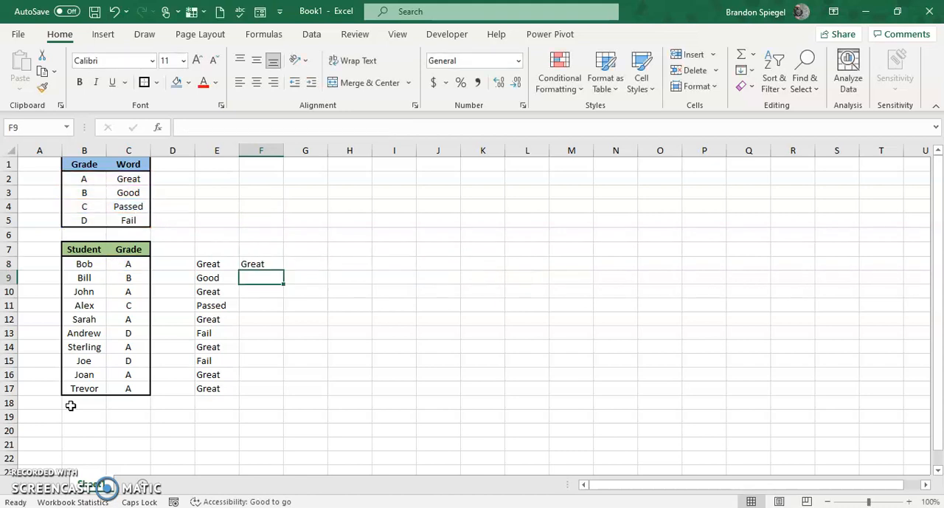
# Reopen the nested IF formula in F8 and make its C5 and B5 references absolute
pyautogui.press('F2')
pyautogui.press('Left')
pyautogui.press('Left')
pyautogui.press('Left')
pyautogui.press('Left')
pyautogui.press('Left')
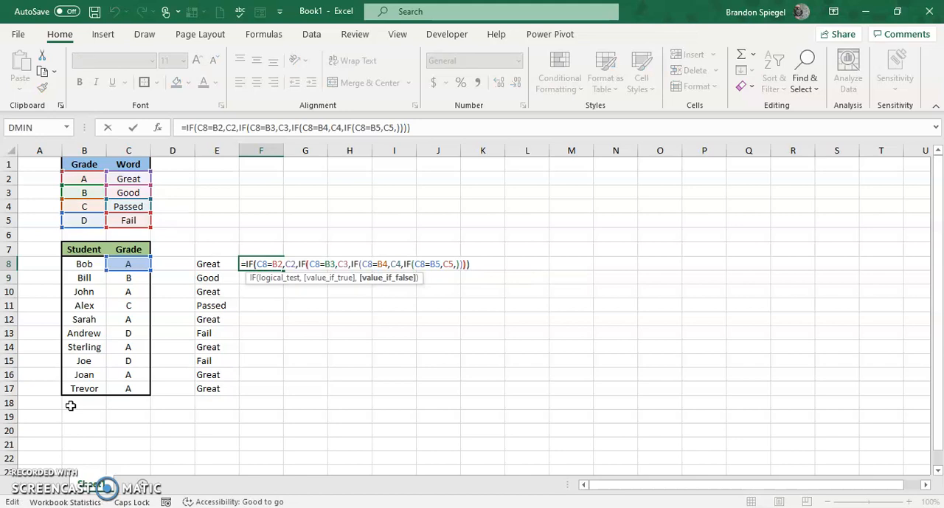
pyautogui.hotkey('shift', 'Left')
pyautogui.hotkey('shift', 'Left')
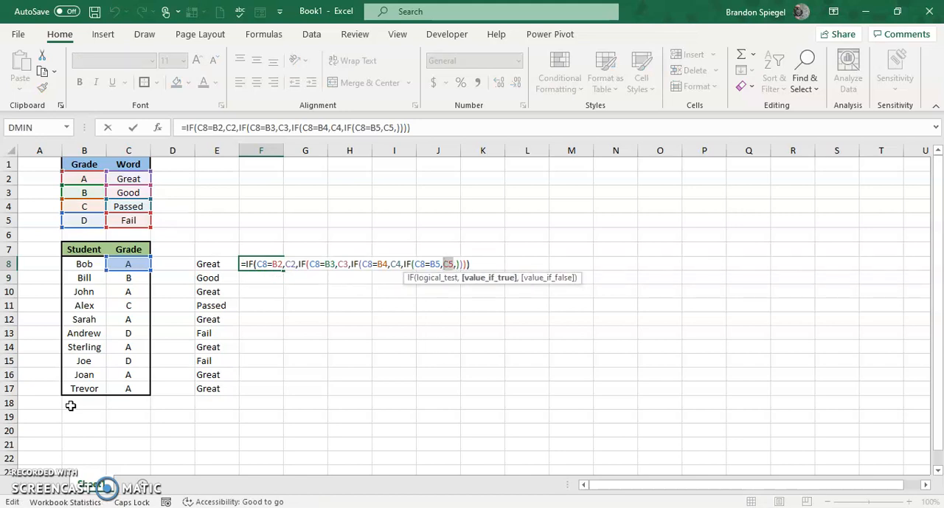
pyautogui.press('F4')
pyautogui.press('Left')
pyautogui.hotkey('shift', 'Left')
pyautogui.hotkey('shift', 'Left')
pyautogui.press('F4')
# Make the C4 and B4 references in the F8 formula's third IF absolute
pyautogui.press('Left')
pyautogui.press('Left')
pyautogui.press('Left')
pyautogui.press('Left')
pyautogui.press('Left')
pyautogui.press('Left')
pyautogui.press('Left')
pyautogui.hotkey('shift', 'Left')
pyautogui.hotkey('shift', 'Left')
pyautogui.press('F4')
pyautogui.press('Left')
pyautogui.press('Left')
pyautogui.press('Left')
pyautogui.press('Left')
pyautogui.press('Left')
pyautogui.hotkey('shift', 'Left')
pyautogui.hotkey('shift', 'Left')
pyautogui.press('F4')
# Make the C3 and B3 references in the F8 formula's second IF absolute
pyautogui.press('Left')
pyautogui.press('Left')
pyautogui.press('Left')
pyautogui.press('Left')
pyautogui.press('Left')
pyautogui.press('Left')
pyautogui.press('Left')
pyautogui.press('Left')
pyautogui.press('Left')
pyautogui.press('Left')
pyautogui.press('Left')
pyautogui.hotkey('shift', 'Left')
pyautogui.hotkey('shift', 'Left')
pyautogui.press('F4')
pyautogui.press('Left')
pyautogui.press('Left')
pyautogui.press('Left')
pyautogui.press('Left')
pyautogui.press('Left')
pyautogui.hotkey('shift', 'Left')
pyautogui.hotkey('shift', 'Left')
pyautogui.press('F4')
# Make the C2 and B2 references in the first IF absolute and enter the F8 formula
pyautogui.press('Left')
pyautogui.press('Left')
pyautogui.press('Left')
pyautogui.press('Left')
pyautogui.press('Left')
pyautogui.press('Left')
pyautogui.press('Left')
pyautogui.press('Left')
pyautogui.press('Left')
pyautogui.hotkey('shift', 'Left')
pyautogui.hotkey('shift', 'Left')
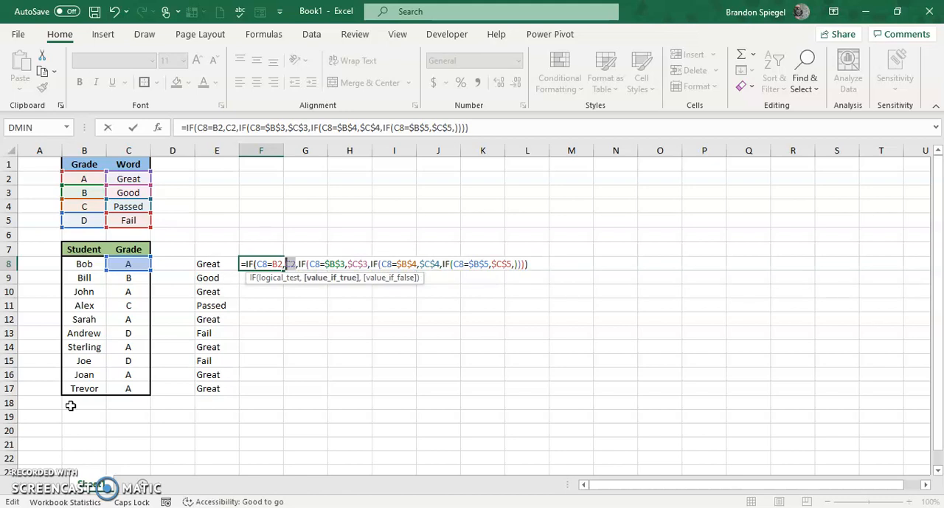
pyautogui.press('F4')
pyautogui.press('Left')
pyautogui.press('Left')
pyautogui.hotkey('shift', 'Left')
pyautogui.hotkey('shift', 'Left')
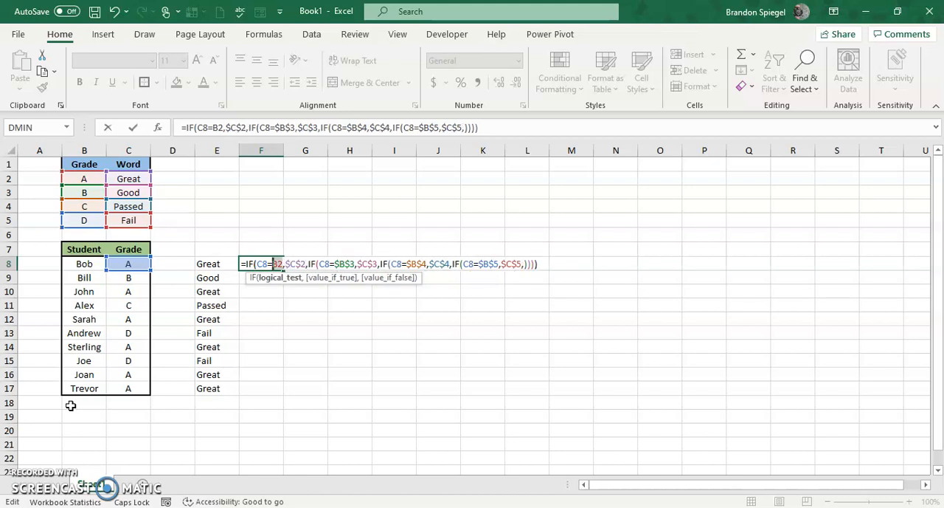
pyautogui.press('F4')
pyautogui.press('Right')
pyautogui.press('Right')
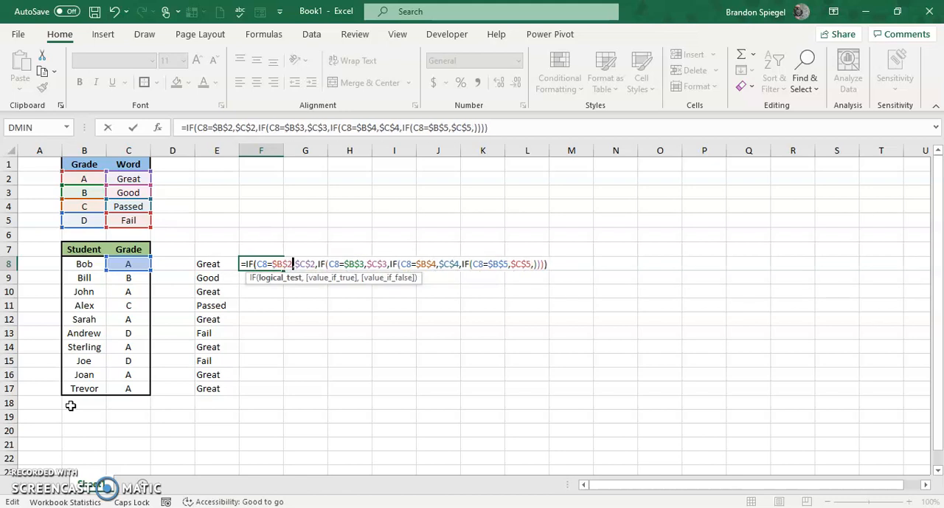
pyautogui.press('Right')
pyautogui.press('Right')
pyautogui.press('Right')
pyautogui.press('Right')
pyautogui.press('Right')
pyautogui.press('Right')
pyautogui.press('Right')
pyautogui.press('Right')
pyautogui.press('Right')
pyautogui.press('Right')
pyautogui.press('Right')
pyautogui.press('Right')
pyautogui.press('Right')
pyautogui.press('Right')
pyautogui.press('Right')
pyautogui.press('Right')
pyautogui.press('Right')
pyautogui.press('Right')
pyautogui.press('Right')
pyautogui.press('Right')
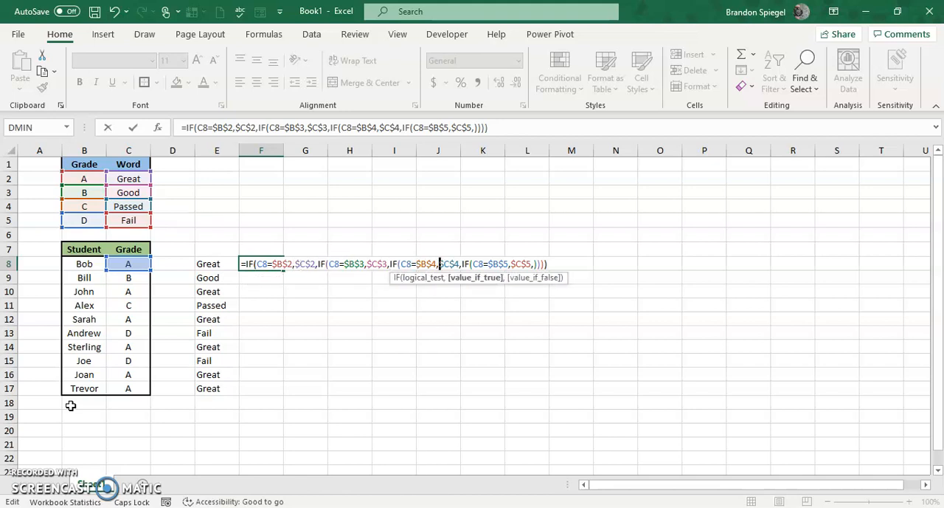
pyautogui.press('Return')
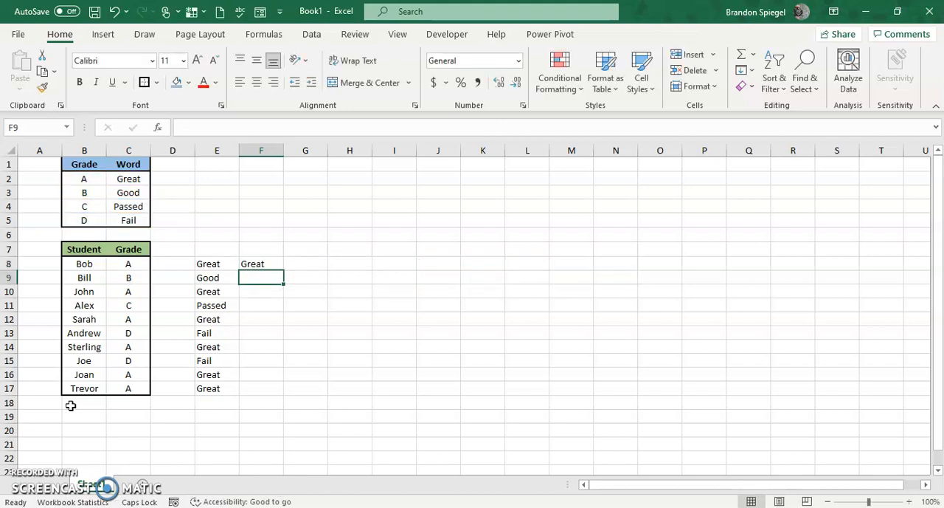
# Copy the nested IF formula from F8 down to F17 for all students
pyautogui.press('Up')
pyautogui.hotkey('ctrl', 'c')
pyautogui.hotkey('shift', 'Down')
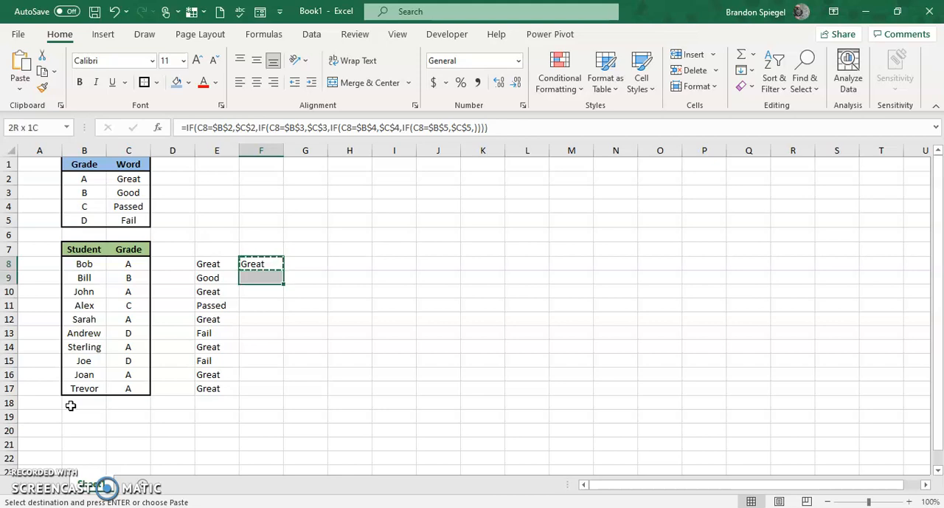
pyautogui.hotkey('shift', 'Down')
pyautogui.hotkey('shift', 'Down')
pyautogui.hotkey('shift', 'Down')
pyautogui.hotkey('shift', 'Down')
pyautogui.hotkey('shift', 'Down')
pyautogui.hotkey('shift', 'Down')
pyautogui.hotkey('shift', 'Down')
pyautogui.hotkey('shift', 'Down')
pyautogui.hotkey('ctrl', 'v')
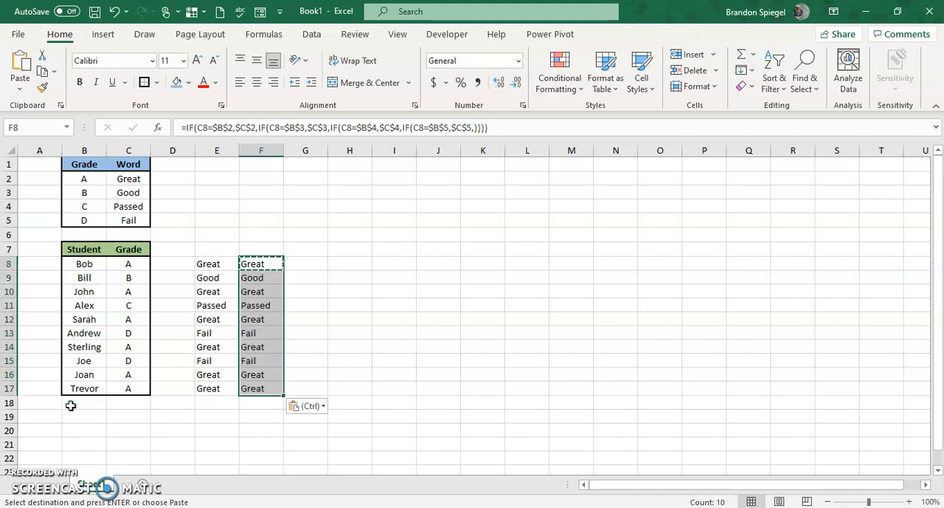
pyautogui.press('Up')
pyautogui.press('Down')
pyautogui.press('Escape')
# Examine the IFS formulas in column E for comparison with the nested IF formulas in column F
pyautogui.press('Left')
pyautogui.press('Down')
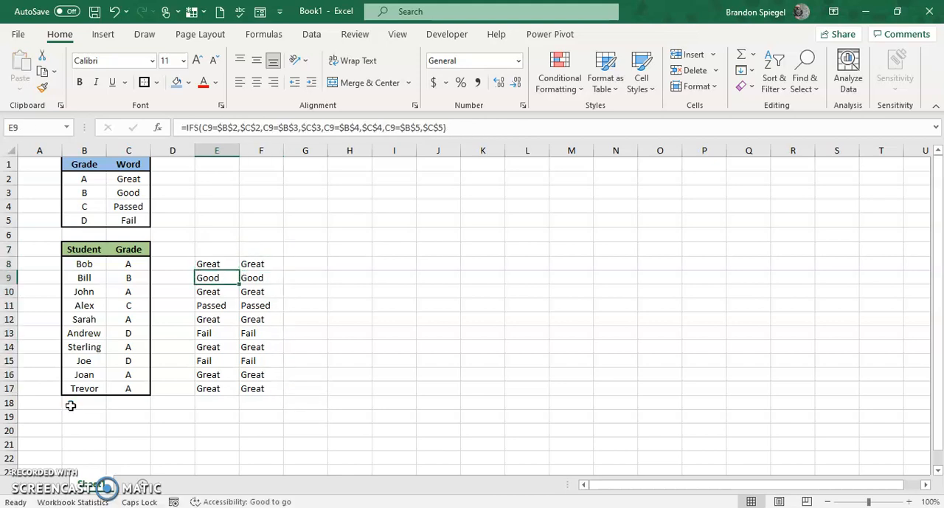
pyautogui.press('Down')
pyautogui.press('Down')
pyautogui.press('Down')
pyautogui.press('Down')
pyautogui.press('Down')
pyautogui.press('Up')
pyautogui.press('Up')
pyautogui.press('Up')
pyautogui.press('Up')
pyautogui.press('Up')
pyautogui.press('Up')
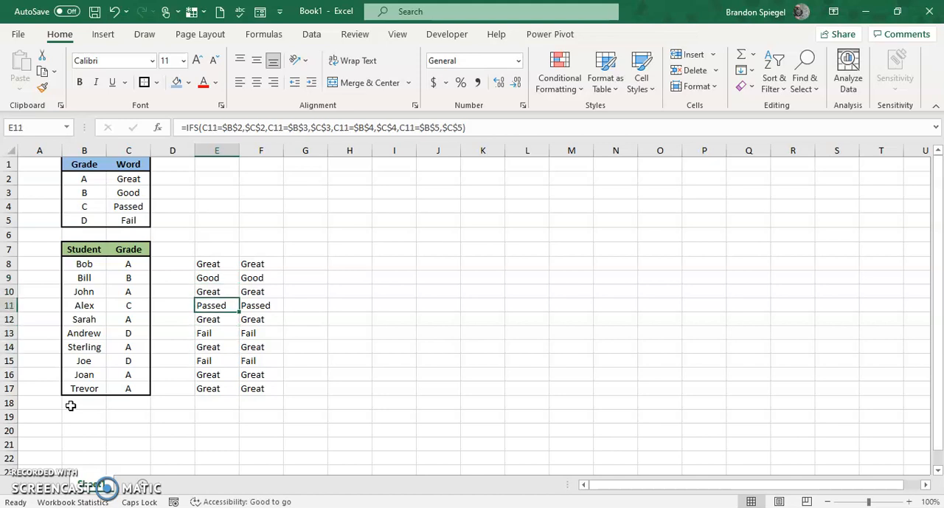
pyautogui.press('F2')
pyautogui.press('Left')
pyautogui.press('Left')
pyautogui.press('Left')
pyautogui.press('Left')
pyautogui.press('Left')
pyautogui.press('Left')
pyautogui.press('Left')
pyautogui.press('Left')
pyautogui.press('Left')
pyautogui.press('Left')
pyautogui.press('Left')
pyautogui.press('Left')
pyautogui.press('Left')
pyautogui.press('Left')
pyautogui.press('Left')
pyautogui.press('Left')
pyautogui.press('Left')
pyautogui.press('Left')
pyautogui.press('Left')
pyautogui.press('Left')
pyautogui.press('Return')
pyautogui.hotkey('ctrl', 'c')
pyautogui.press('Up')
pyautogui.press('Up')
pyautogui.press('Up')
pyautogui.press('Up')
pyautogui.press('Right')
pyautogui.press('Down')
pyautogui.press('Left')
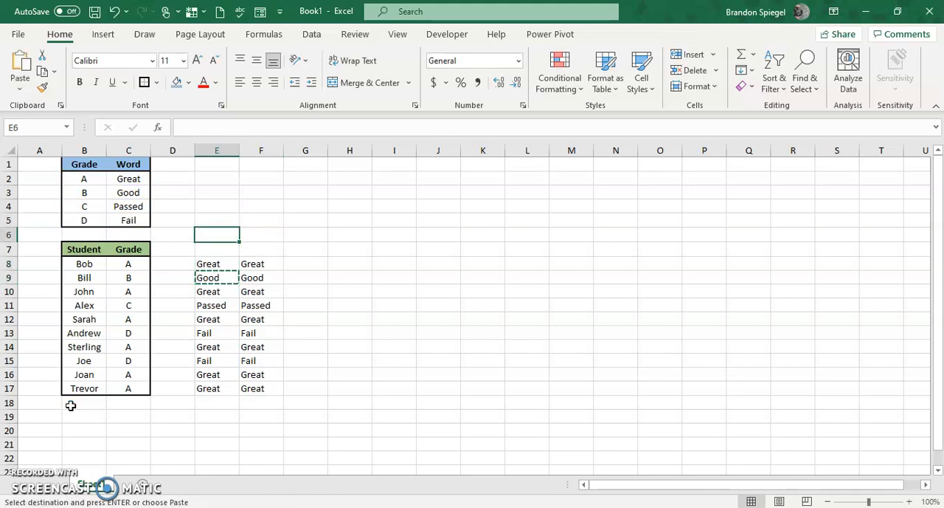
pyautogui.press('Escape')
# Move the nested IF cells F8:F17 to I8:I17, keeping their references to column C
pyautogui.press('Down')
pyautogui.press('Down')
pyautogui.press('Right')
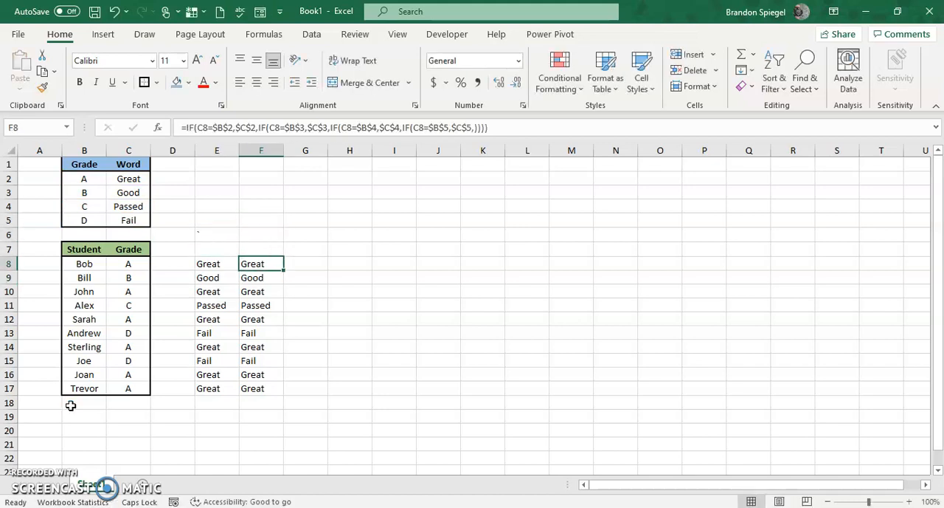
pyautogui.hotkey('ctrl', 'shift', 'Down')
pyautogui.hotkey('ctrl', 'c')
pyautogui.press('Right')
pyautogui.press('Right')
pyautogui.press('Right')
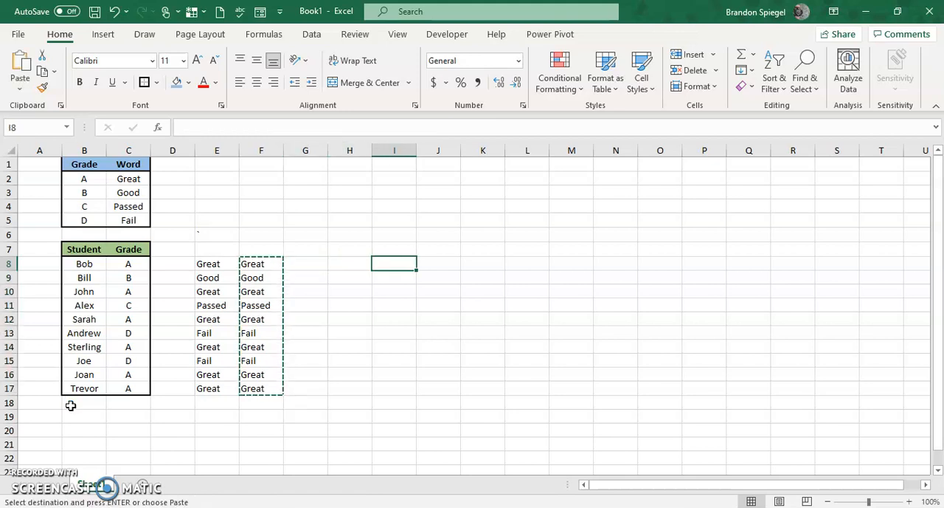
pyautogui.hotkey('ctrl', 'v')
# Put an apostrophe before the nested IF formula in I8 so it displays as text
pyautogui.press('F2')
pyautogui.press('Left')
pyautogui.press('Left')
pyautogui.press('Left')
pyautogui.press('Left')
pyautogui.press('Left')
pyautogui.press('Left')
pyautogui.press('Left')
pyautogui.press('Left')
pyautogui.press('Left')
pyautogui.press('Left')
pyautogui.press('Left')
pyautogui.press('Left')
pyautogui.press('Left')
pyautogui.press('Left')
pyautogui.press('Left')
pyautogui.press('Left')
pyautogui.press('Left')
pyautogui.press('Left')
pyautogui.press('Left')
pyautogui.press('Left')
pyautogui.press('Left')
pyautogui.press('Left')
pyautogui.press('Left')
pyautogui.press('Left')
pyautogui.press('Left')
pyautogui.press('Left')
pyautogui.press('Left')
pyautogui.press('Left')
pyautogui.press('Left')
pyautogui.press('Left')
pyautogui.press('Left')
pyautogui.press('Left')
pyautogui.press('Left')
pyautogui.press('Left')
pyautogui.press('Left')
pyautogui.press('Left')
pyautogui.press('Left')
pyautogui.press('Left')
pyautogui.press('Left')
pyautogui.press('Left')
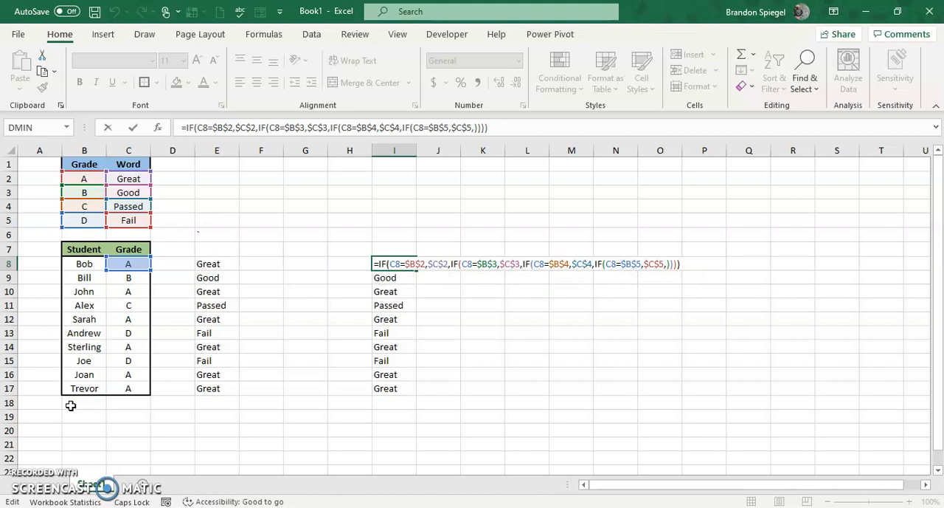
pyautogui.write("'")
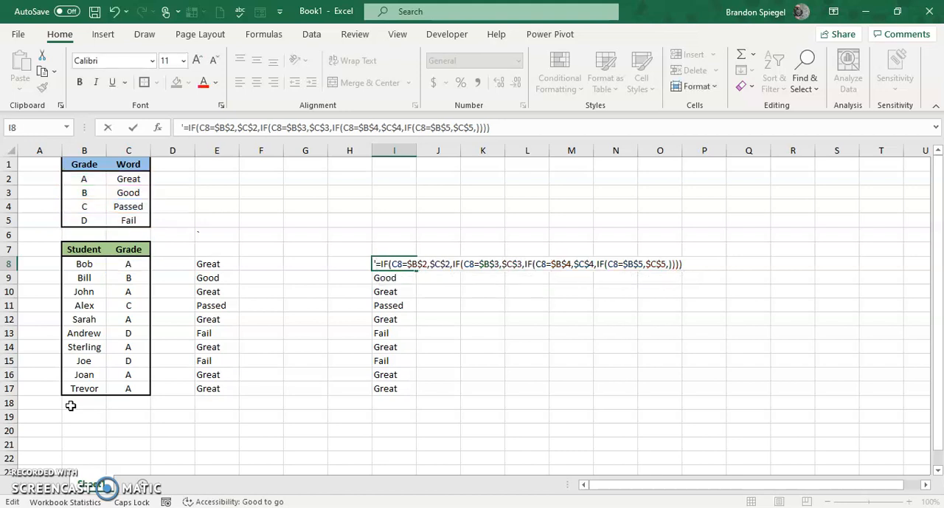
pyautogui.press('Return')
# Put an apostrophe before the IFS formula in E8 so it displays as text
pyautogui.press('Up')
pyautogui.press('Left')
pyautogui.press('Left')
pyautogui.press('Left')
pyautogui.press('Left')
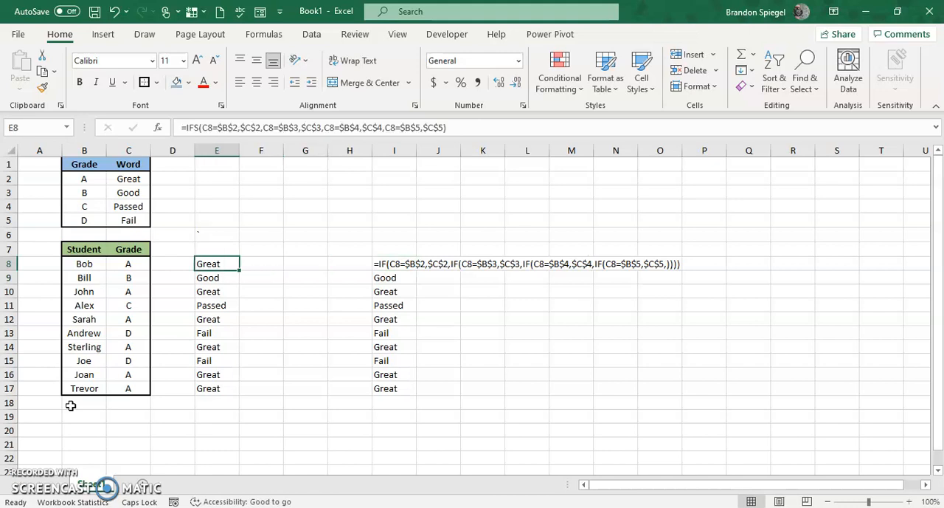
pyautogui.press('F2')
pyautogui.press('Left')
pyautogui.press('Left')
pyautogui.press('Left')
pyautogui.press('Left')
pyautogui.press('Left')
pyautogui.press('Left')
pyautogui.press('Left')
pyautogui.press('Left')
pyautogui.press('Left')
pyautogui.press('Left')
pyautogui.press('Left')
pyautogui.press('Left')
pyautogui.press('Left')
pyautogui.press('Left')
pyautogui.press('Left')
pyautogui.press('Left')
pyautogui.press('Left')
pyautogui.press('Left')
pyautogui.press('Left')
pyautogui.press('Left')
pyautogui.press('Left')
pyautogui.press('Left')
pyautogui.press('Left')
pyautogui.press('Left')
pyautogui.press('Left')
pyautogui.press('Left')
pyautogui.press('Left')
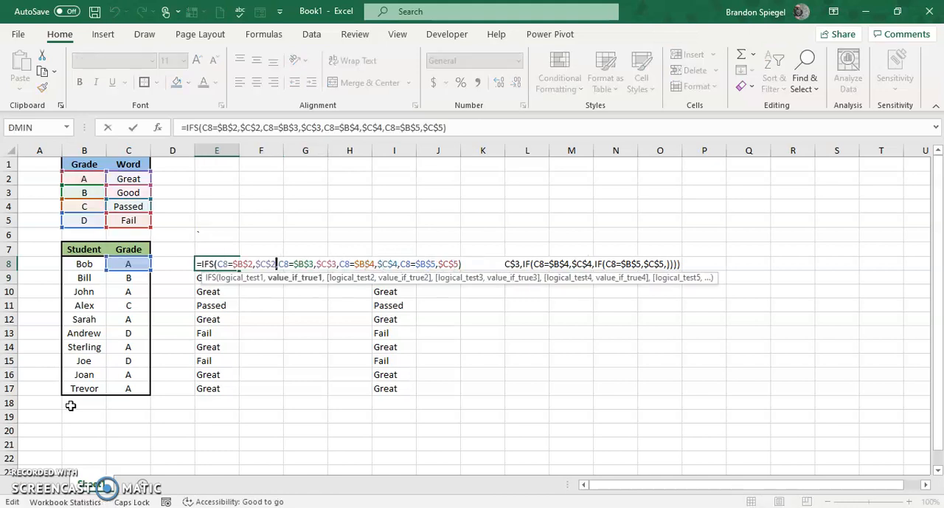
pyautogui.write("'")
pyautogui.press('Return')
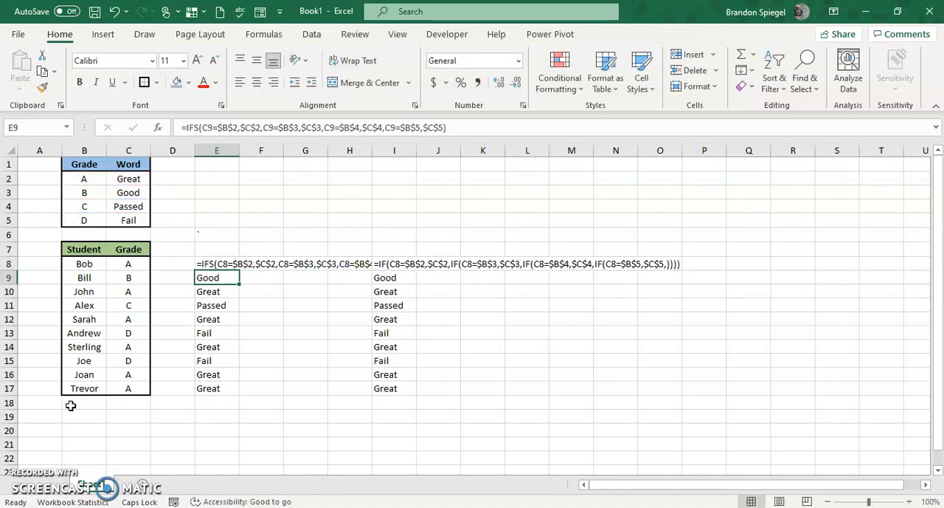
# Move the nested IF cells I8:I17 to L8:L17 to leave room for the full IFS text
pyautogui.press('Up')
pyautogui.press('Right')
pyautogui.press('Right')
pyautogui.press('Right')
pyautogui.press('Right')
pyautogui.hotkey('ctrl', 'shift', 'Down')
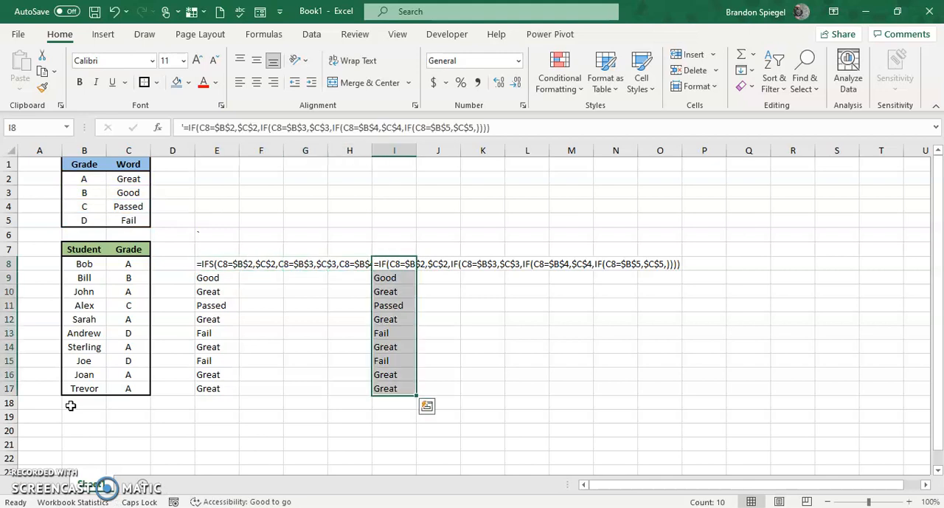
pyautogui.hotkey('ctrl', 'c')
pyautogui.press('Right')
pyautogui.press('Right')
pyautogui.press('Right')
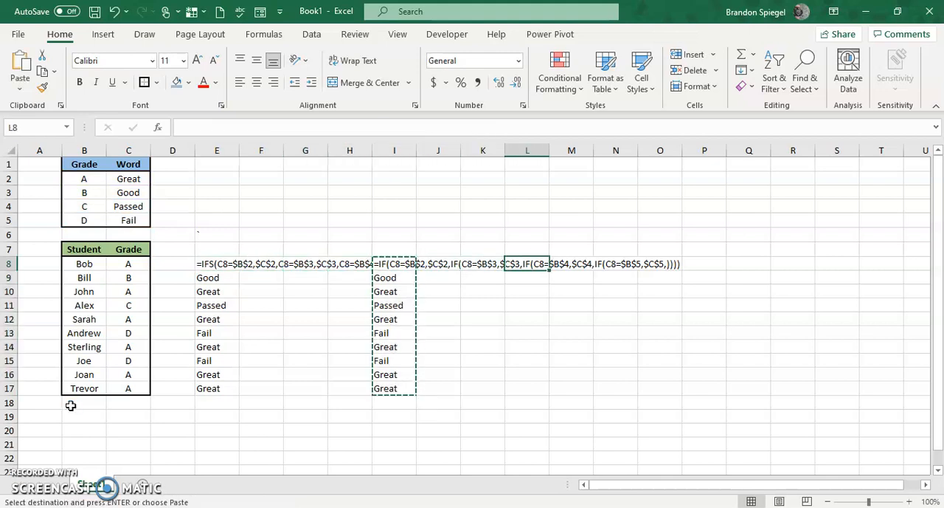
pyautogui.hotkey('ctrl', 'v')
# Compare the IFS formula text in E8 with the nested IF formula text in L8
pyautogui.press('Right')
pyautogui.press('Left')
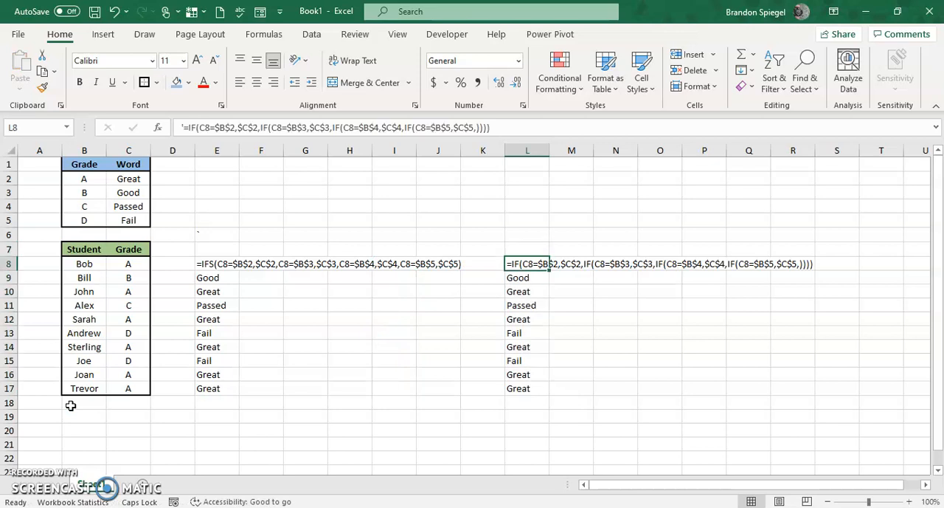
pyautogui.press('Left')
pyautogui.press('Left')
pyautogui.hotkey('ctrl', 'Left')
pyautogui.press('Right')
pyautogui.press('Left')
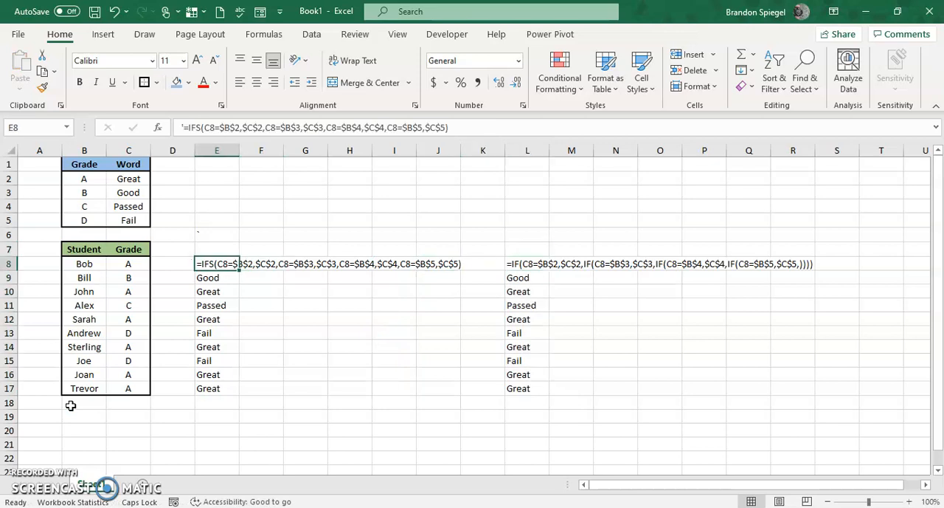
pyautogui.hotkey('ctrl', 'Right')
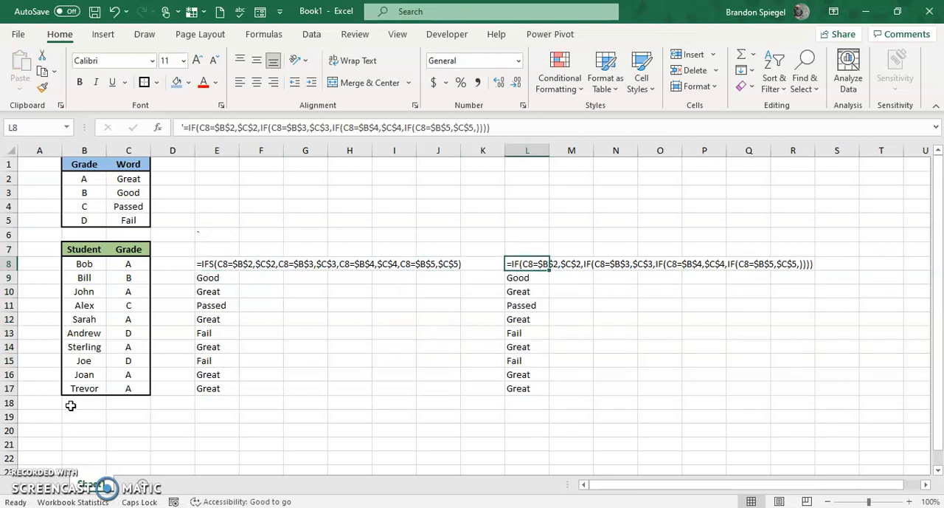